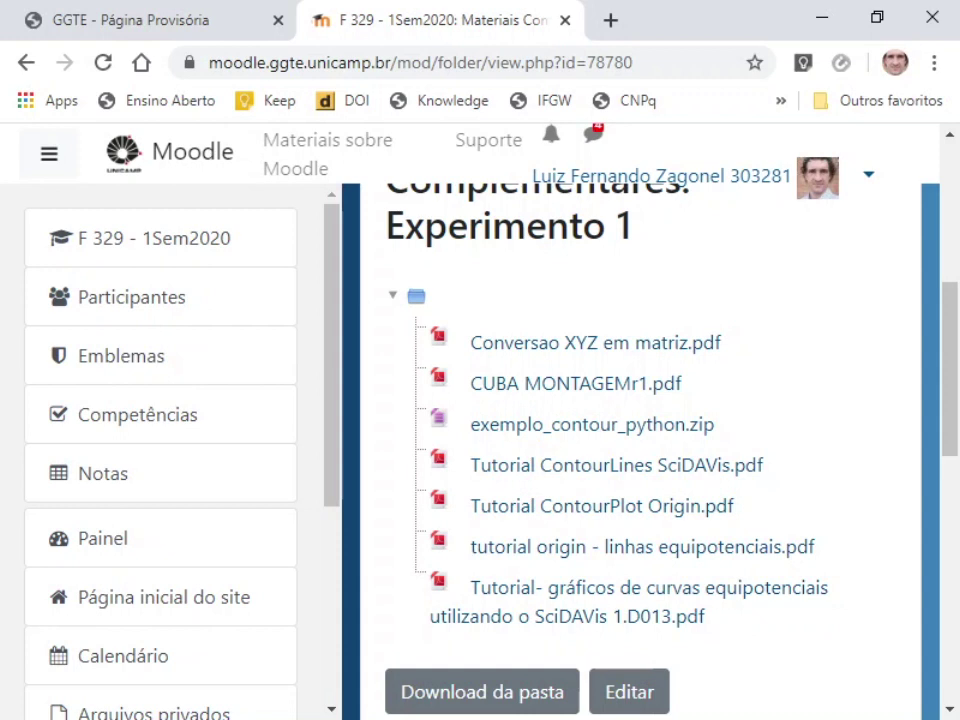
Open exemplo_contour_python.zip from the course folder and display gauss_round_electrodes.csv as plain text in Notepad.
left_click(555, 424)
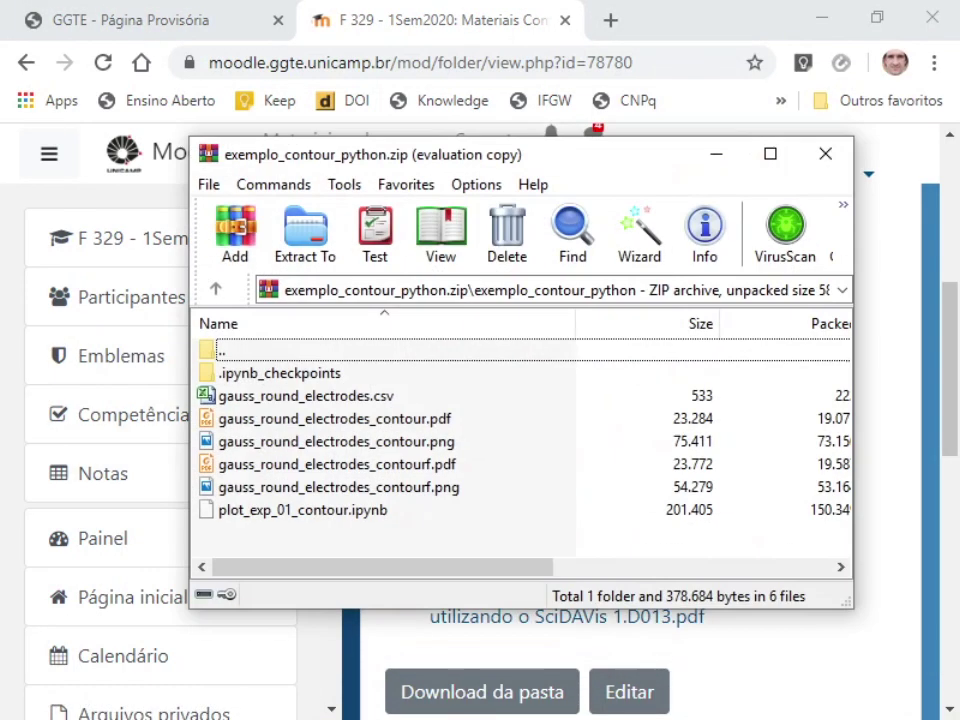
left_click(250, 400)
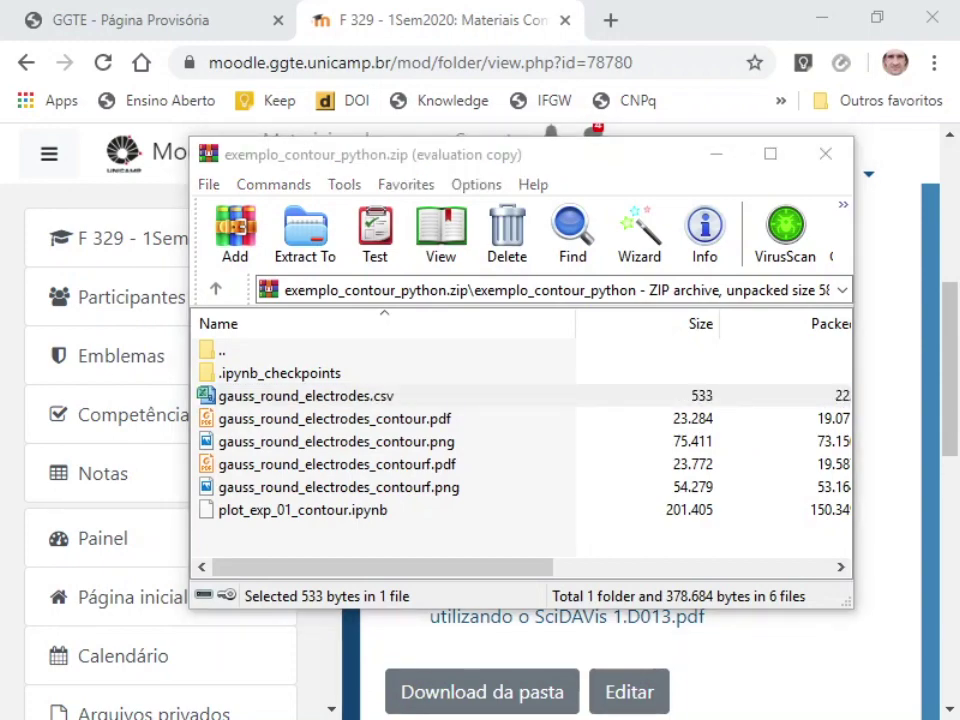
left_click_drag(86, 322, 377, 189)
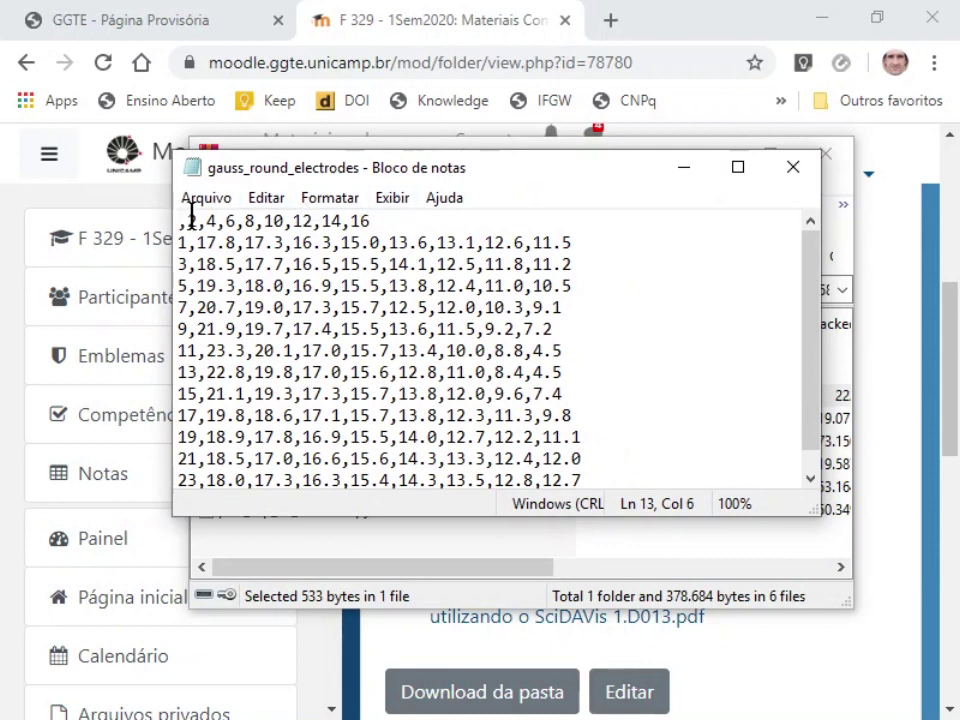
left_click_drag(655, 527, 657, 558)
left_click_drag(600, 176, 596, 437)
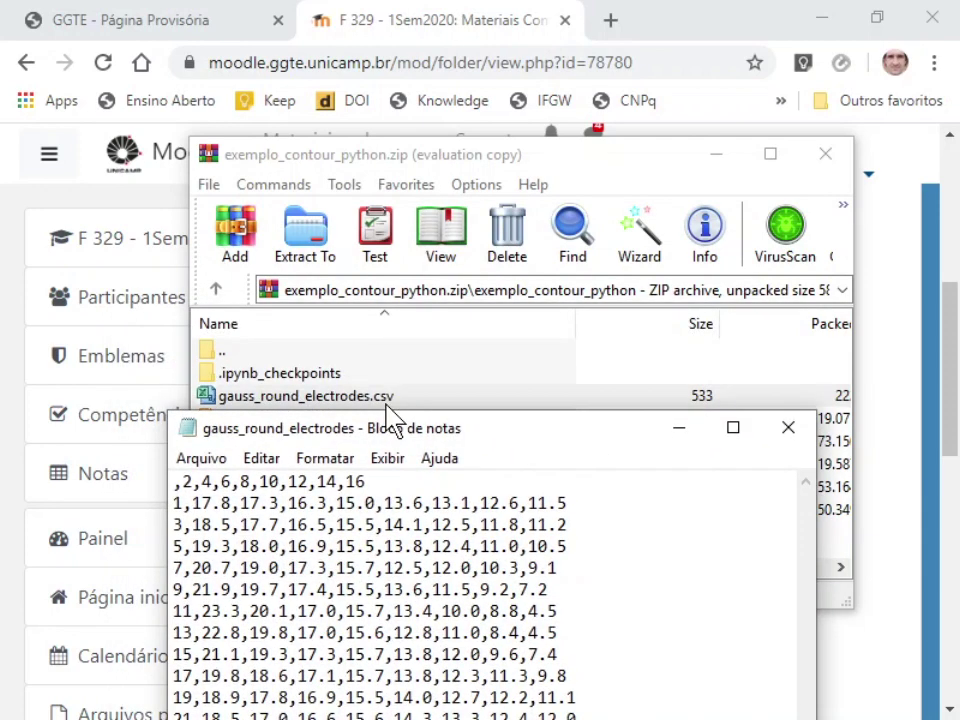
left_click_drag(455, 437, 500, 200)
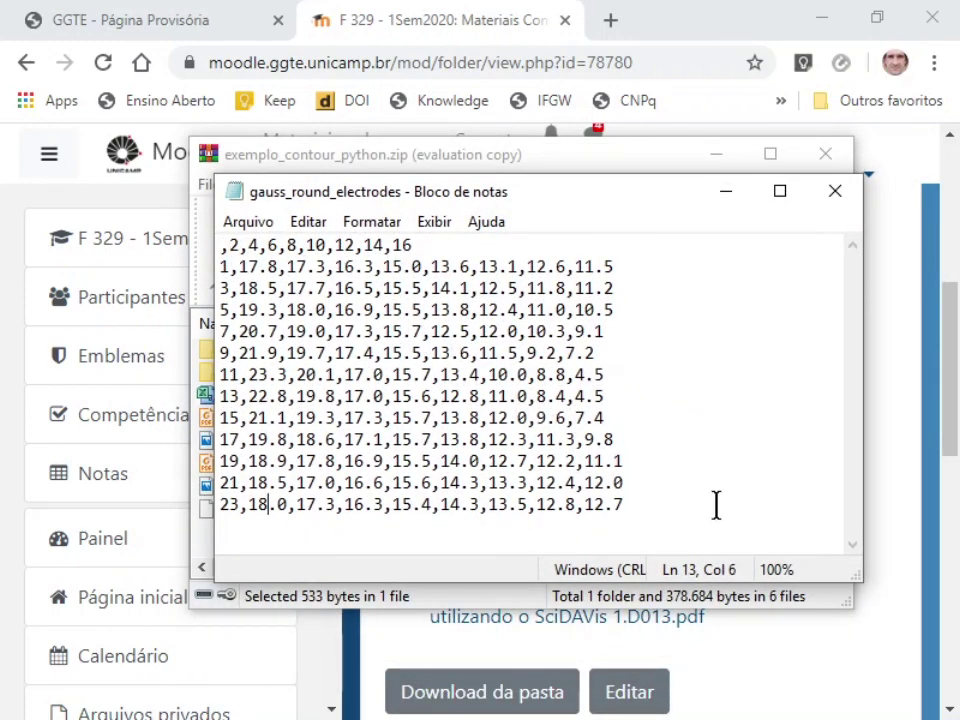
Examine the CSV text's header-row coordinates, first-column coordinates and the comma-separated data values.
left_click_drag(221, 245, 488, 267)
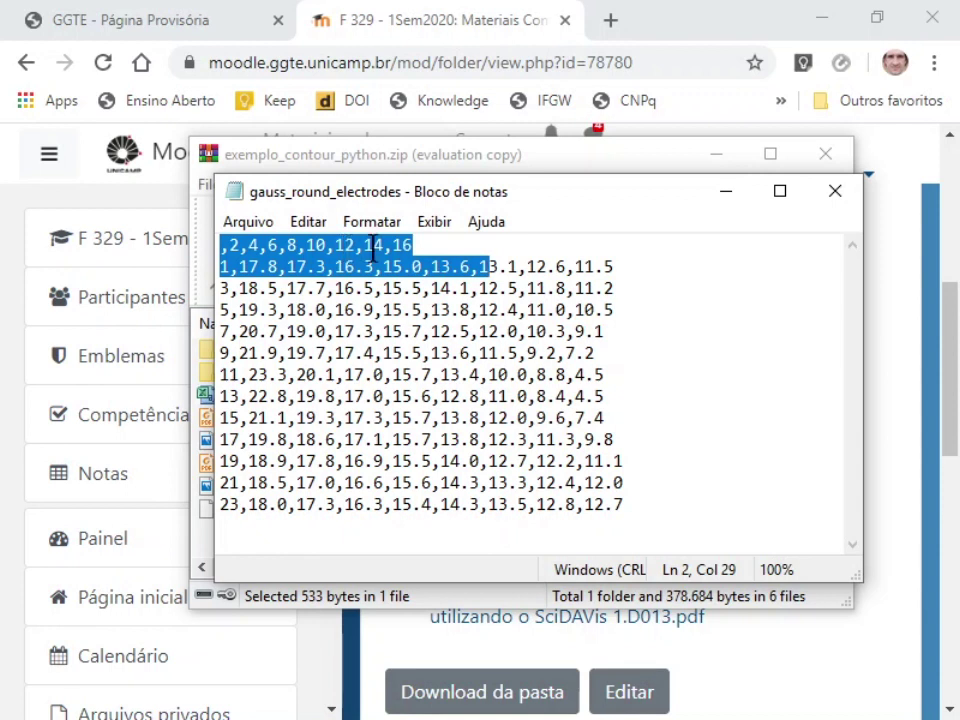
left_click(437, 244)
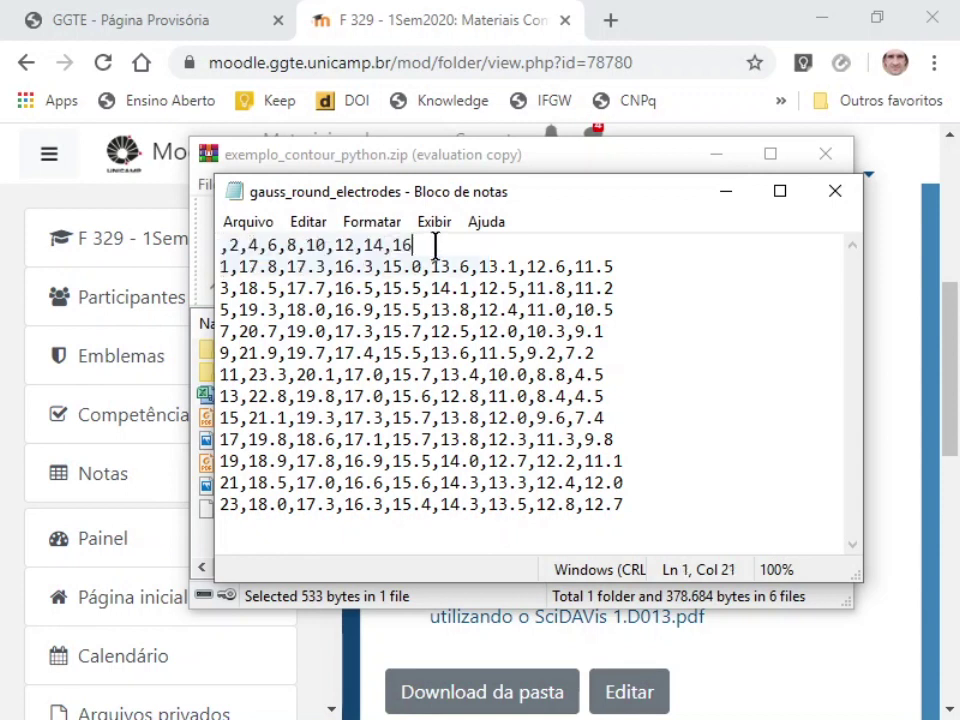
left_click_drag(606, 251, 669, 266)
left_click(226, 267)
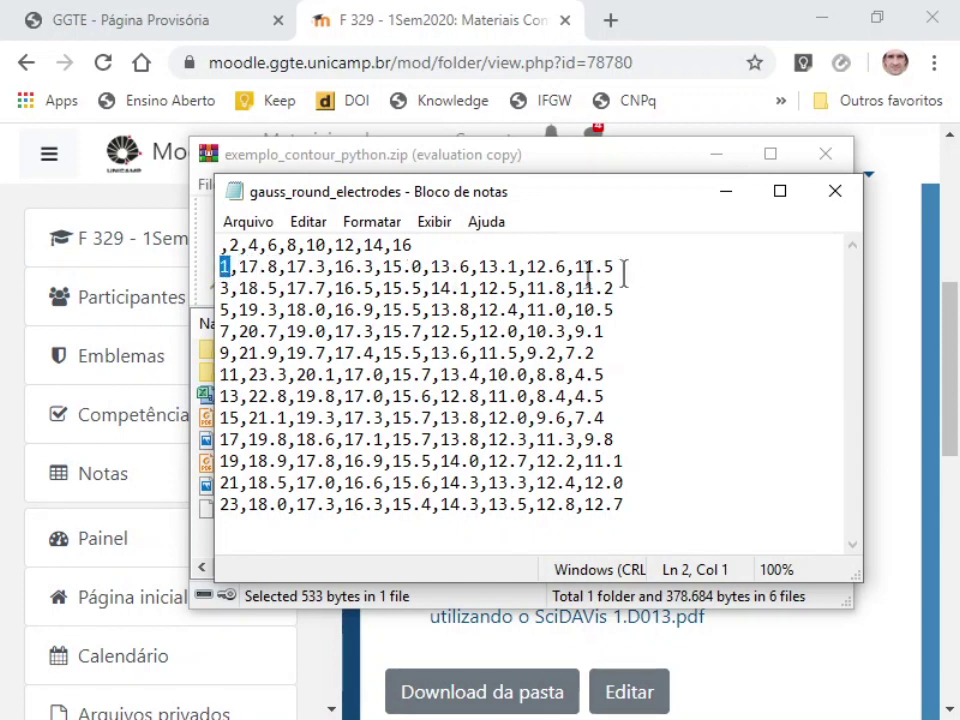
left_click_drag(248, 268, 634, 268)
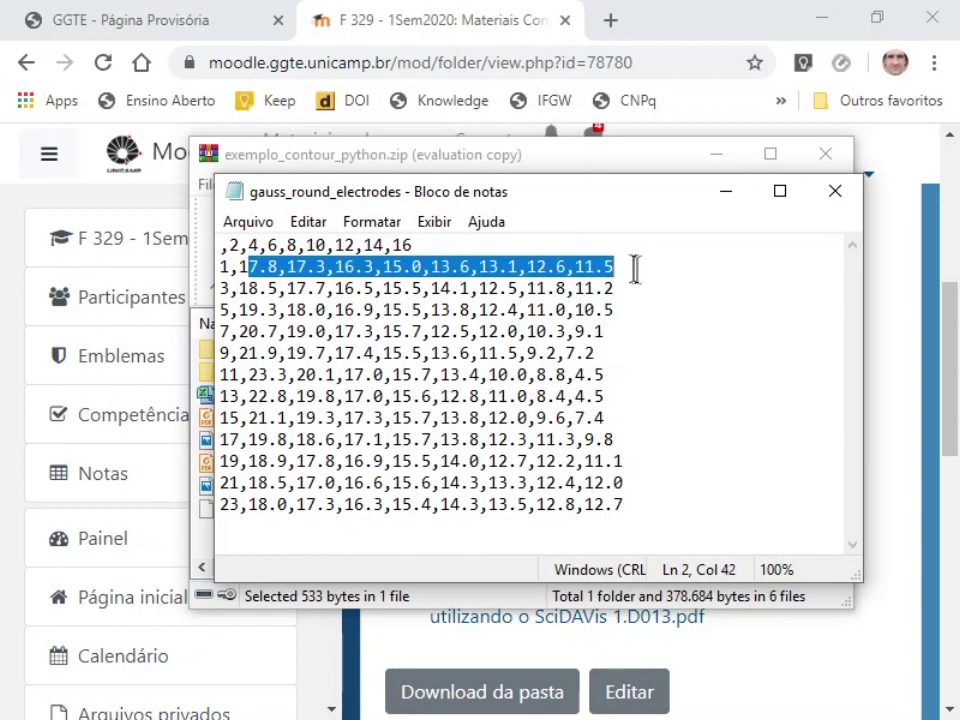
left_click_drag(437, 245, 213, 245)
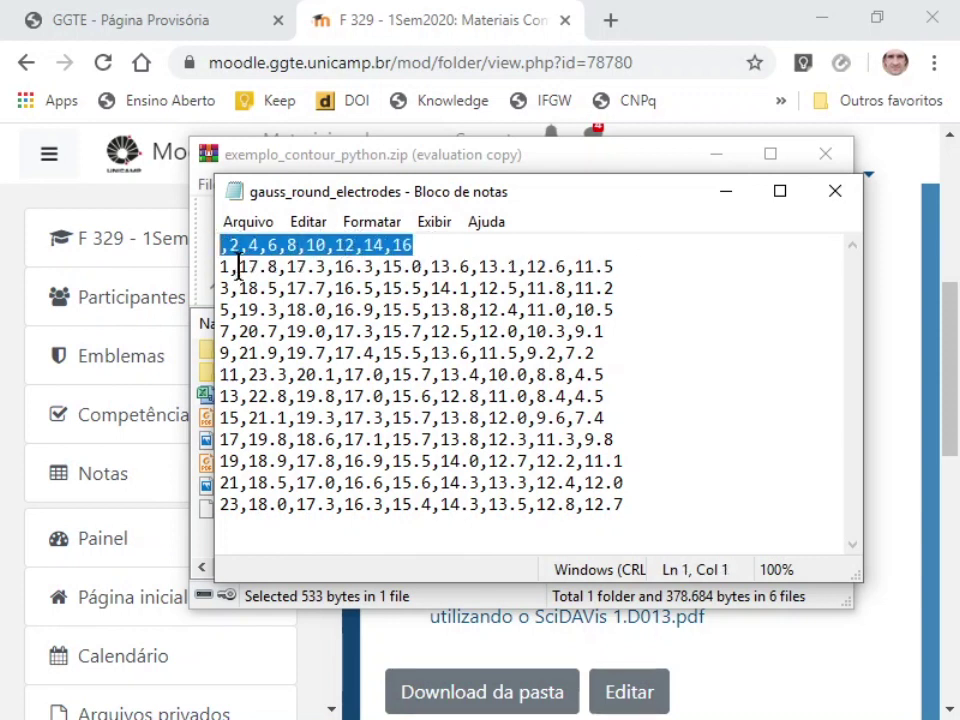
left_click(227, 267)
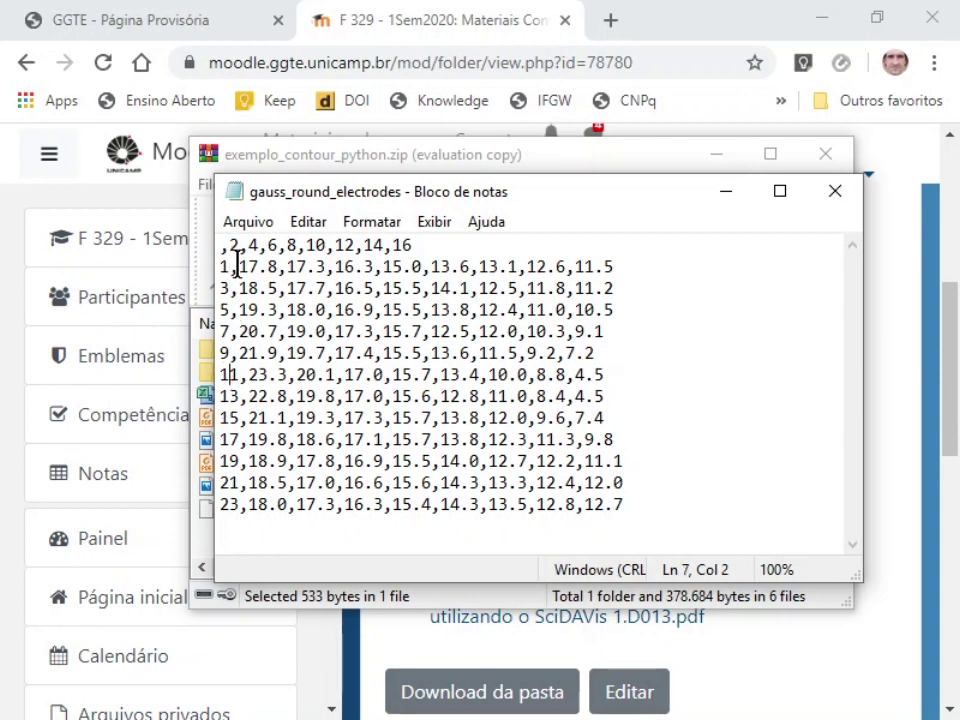
left_click_drag(240, 266, 277, 269)
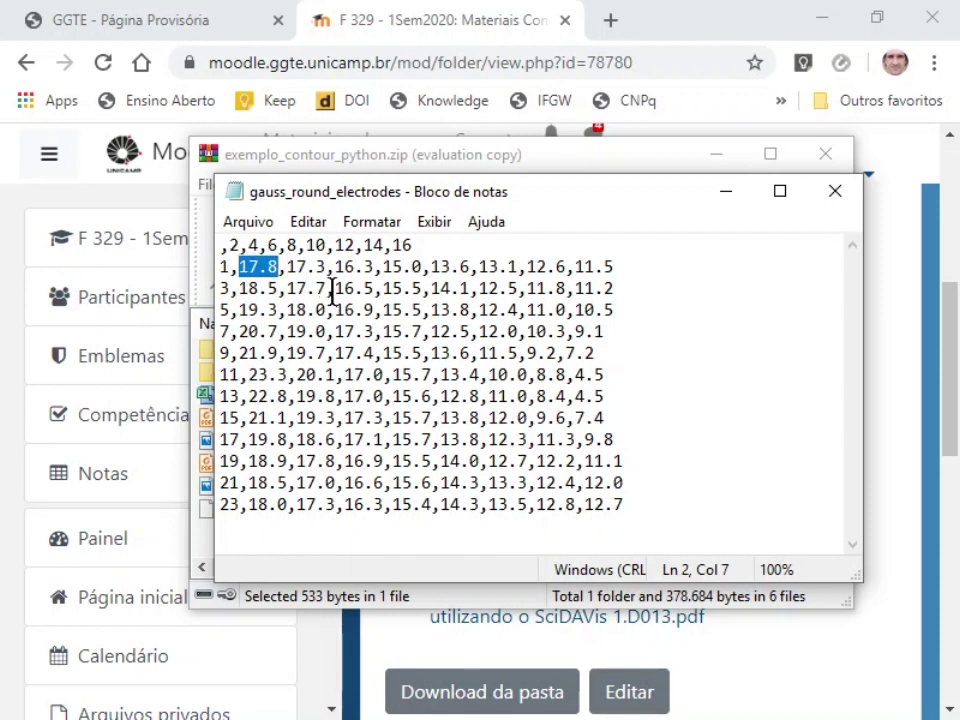
left_click(253, 270)
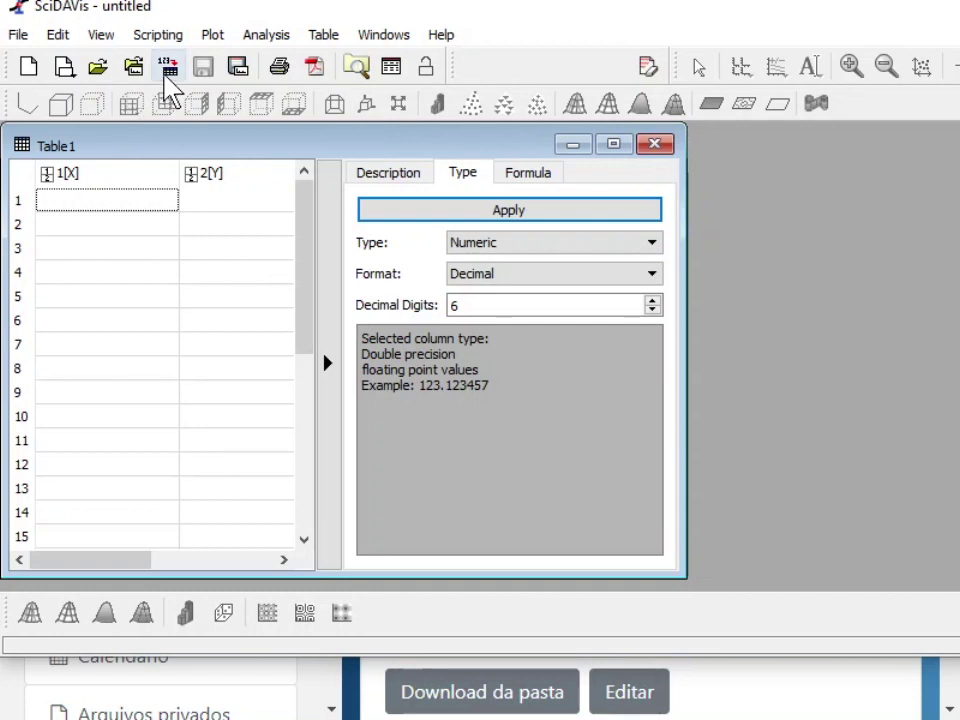
left_click(169, 72)
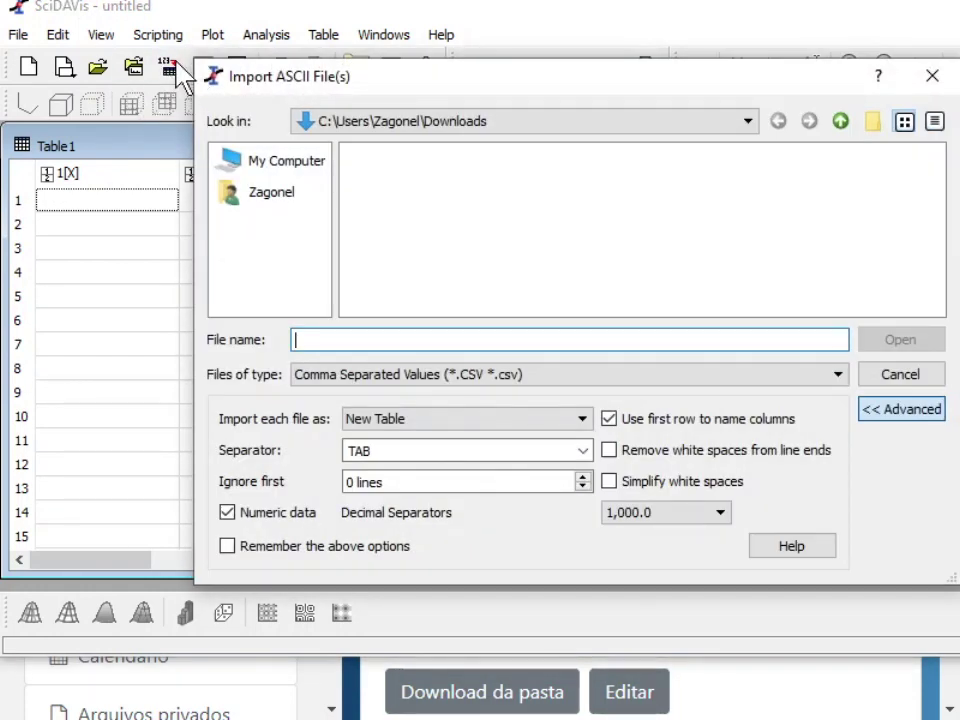
left_click_drag(420, 90, 338, 92)
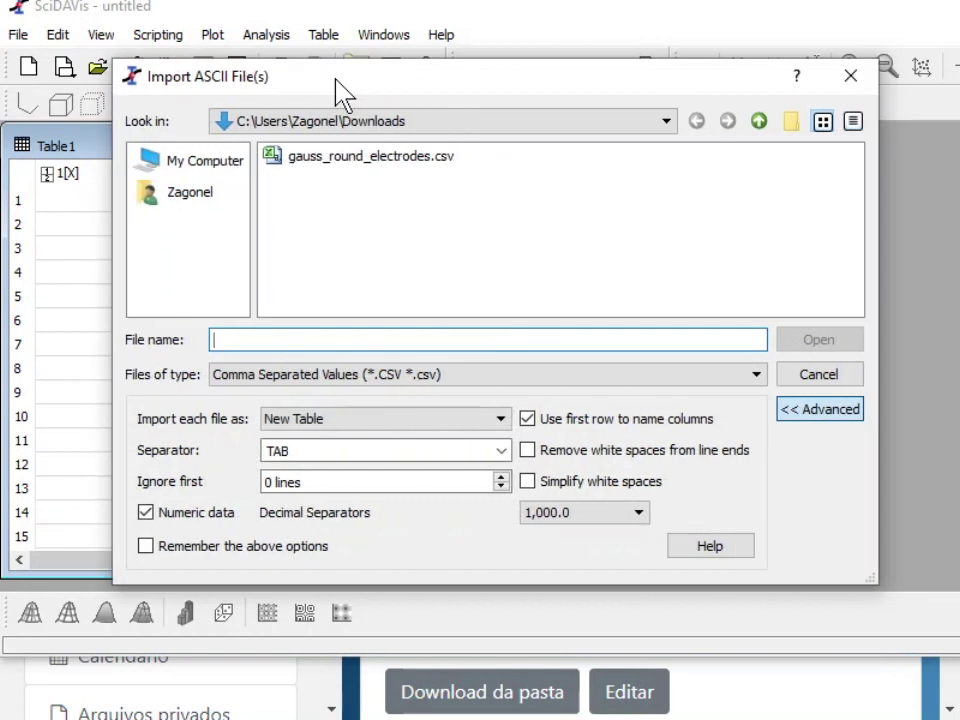
left_click(850, 372)
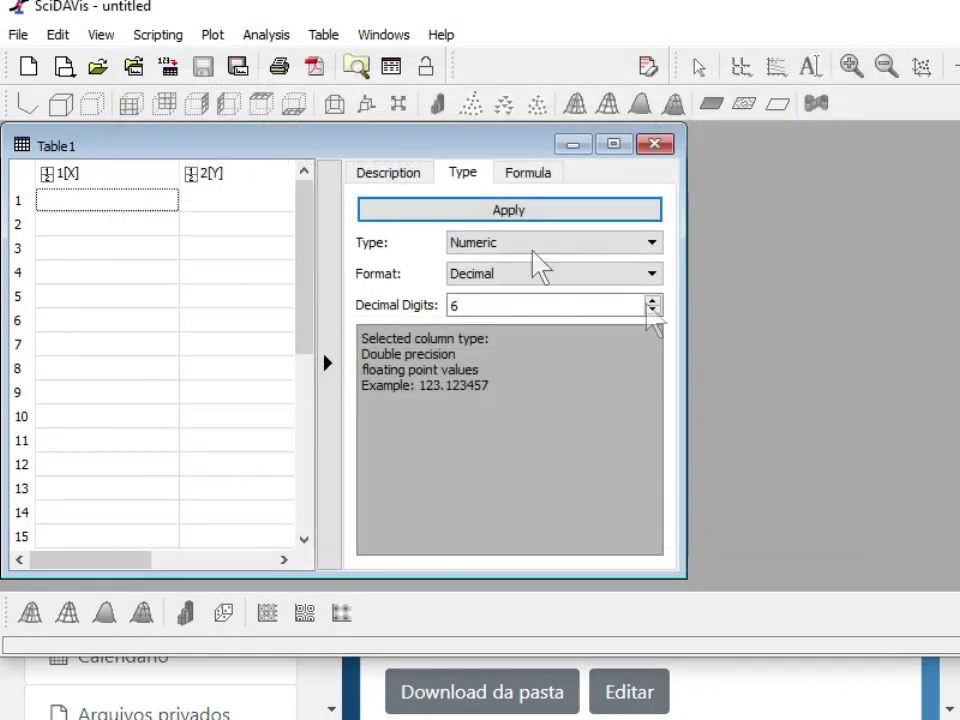
Import gauss_round_electrodes.csv as a new table with a comma separator and first-row column naming turned off.
left_click(18, 34)
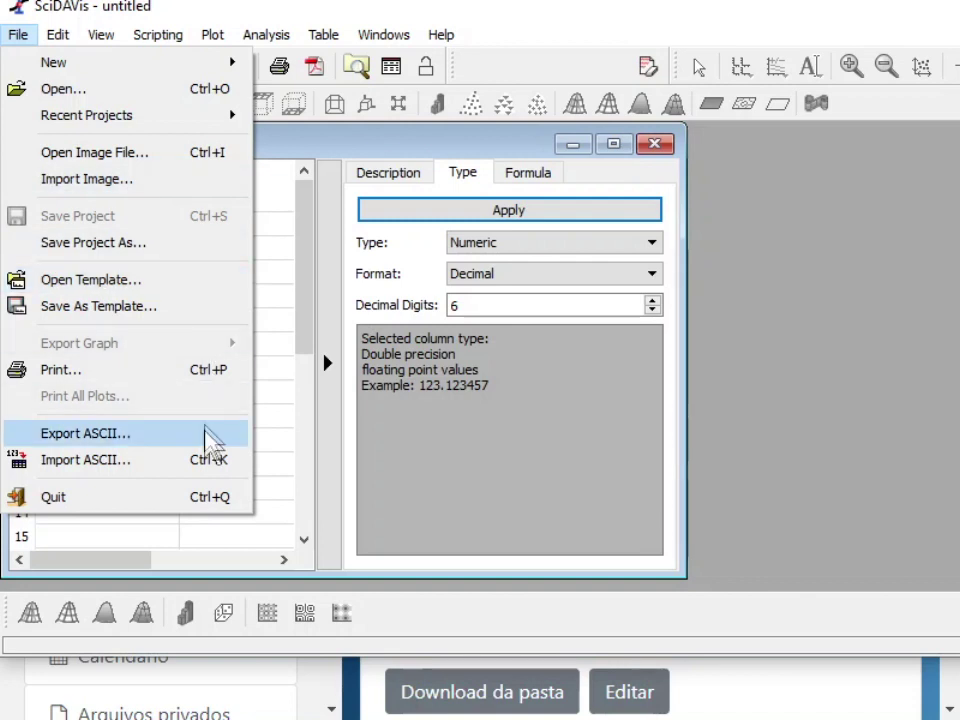
left_click(108, 463)
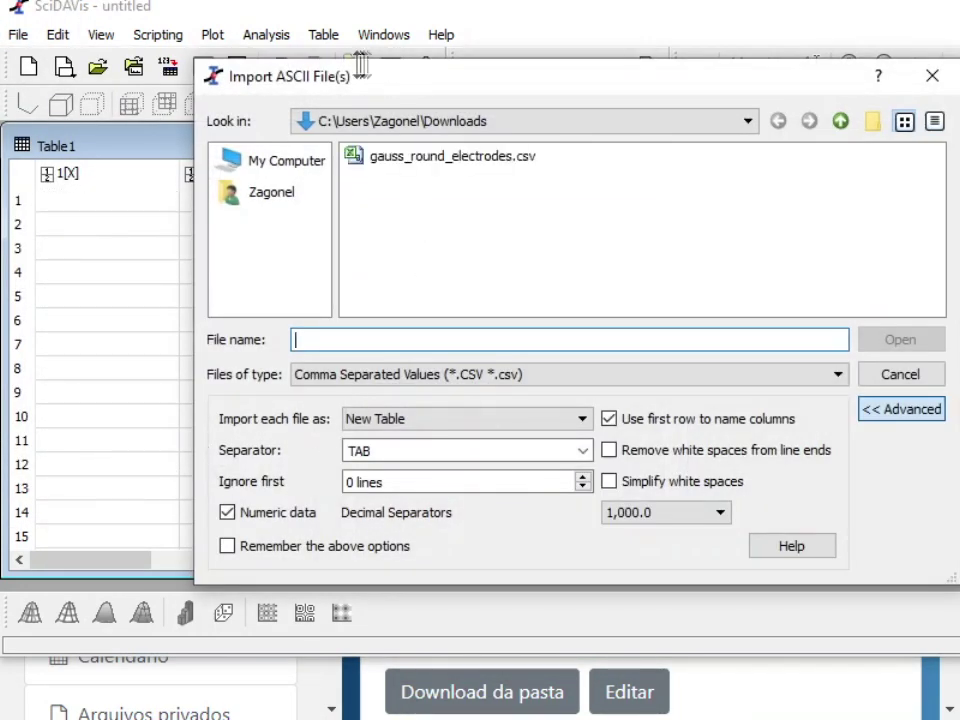
left_click_drag(381, 77, 276, 74)
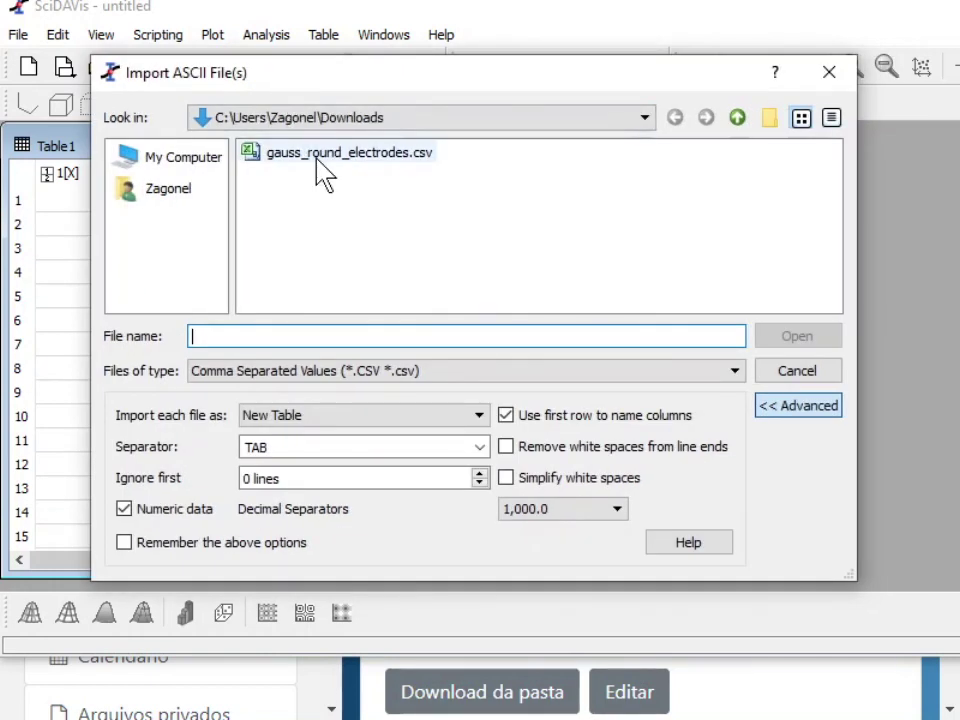
left_click(321, 164)
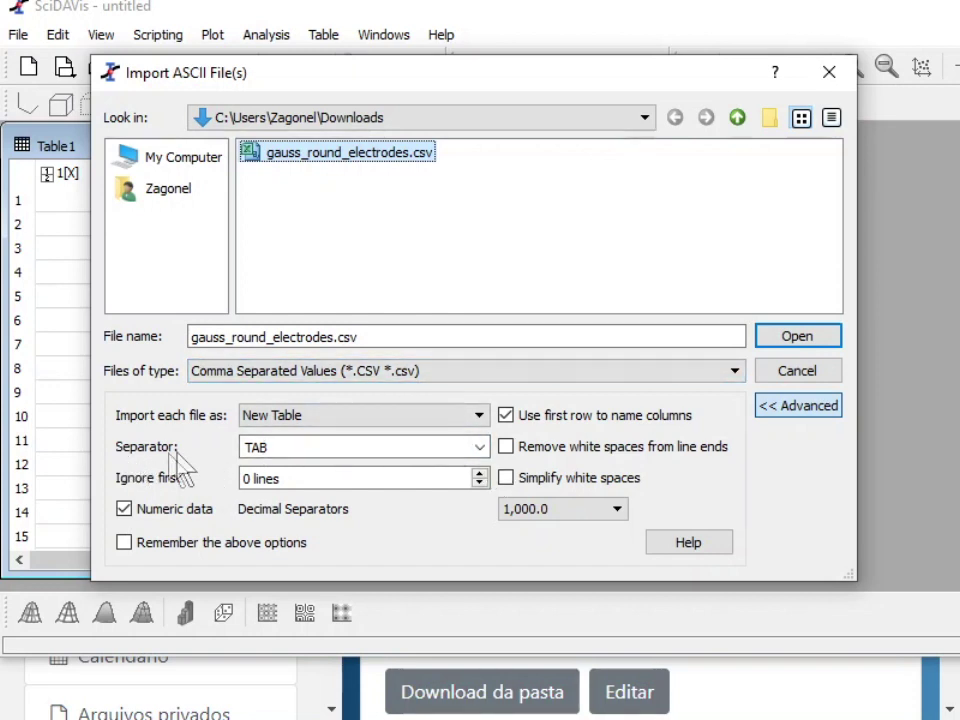
left_click(481, 447)
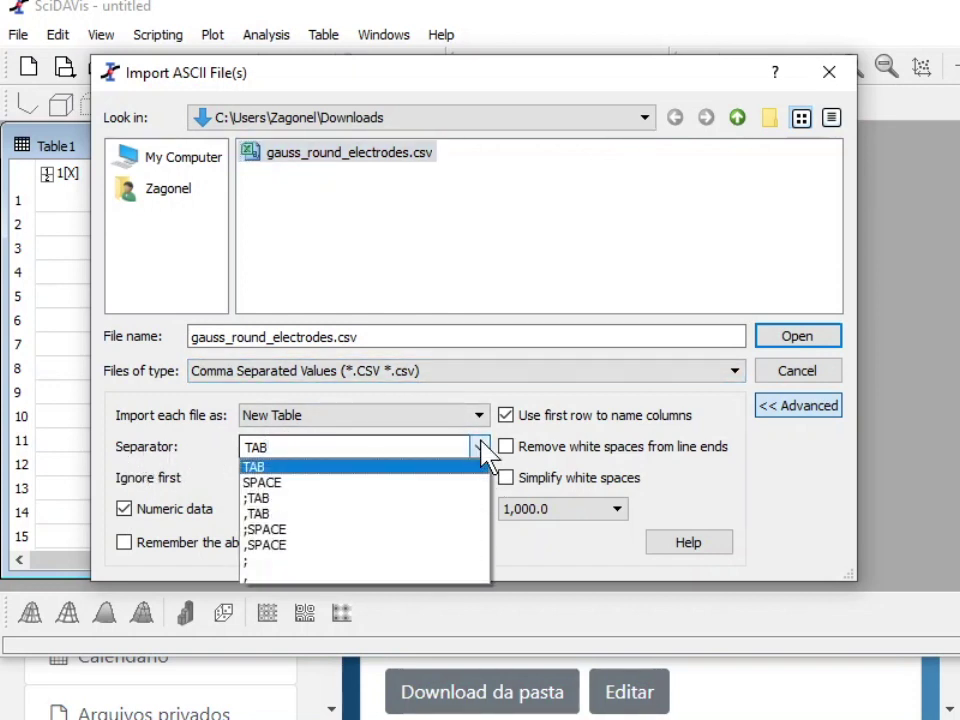
left_click(430, 577)
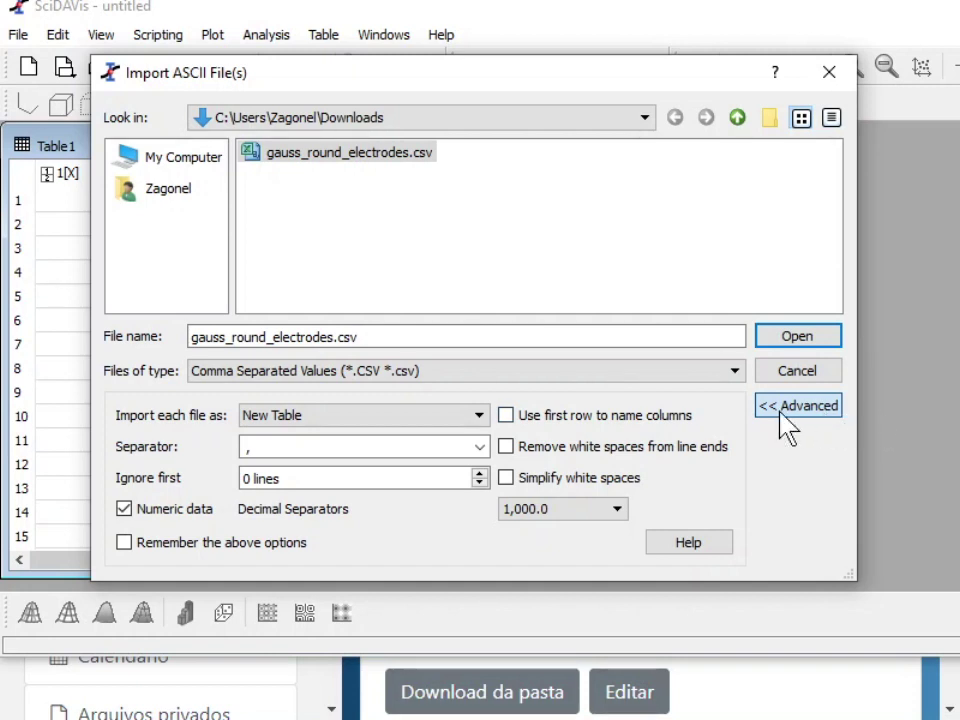
left_click(797, 343)
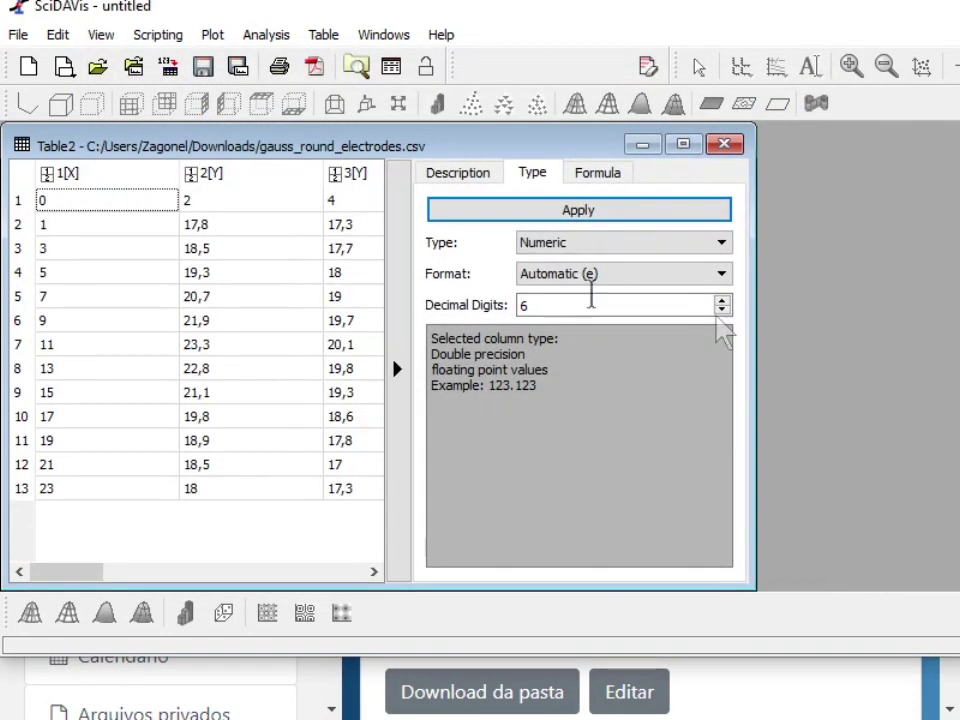
Hide the imported table's column controls and copy the data values in rows 2 to 13, from column 2 to the last.
left_click(389, 560)
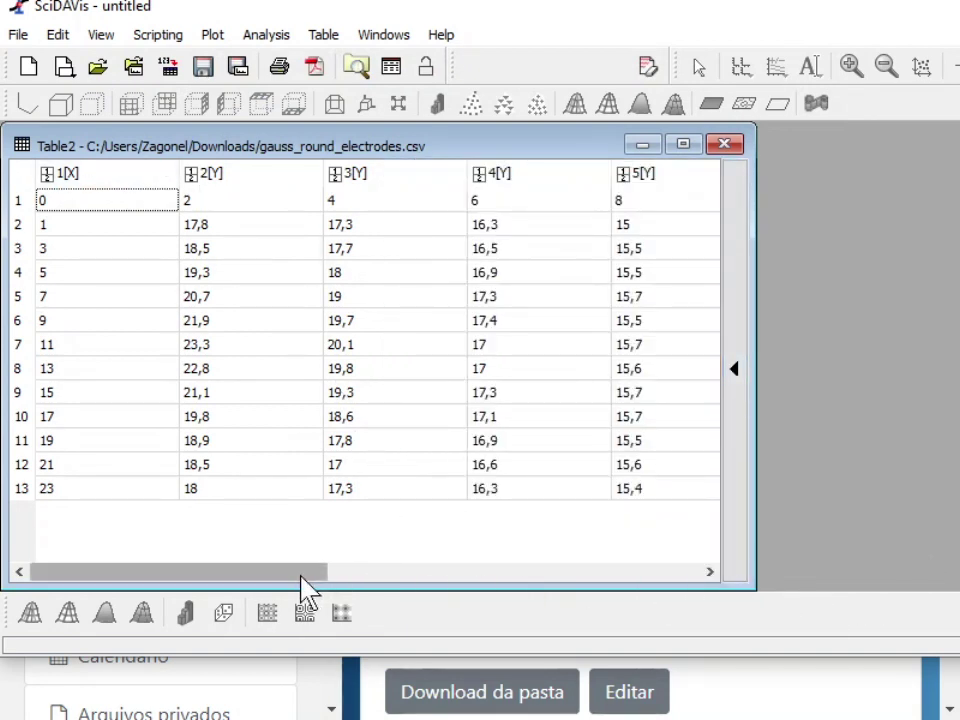
left_click_drag(208, 246, 199, 579)
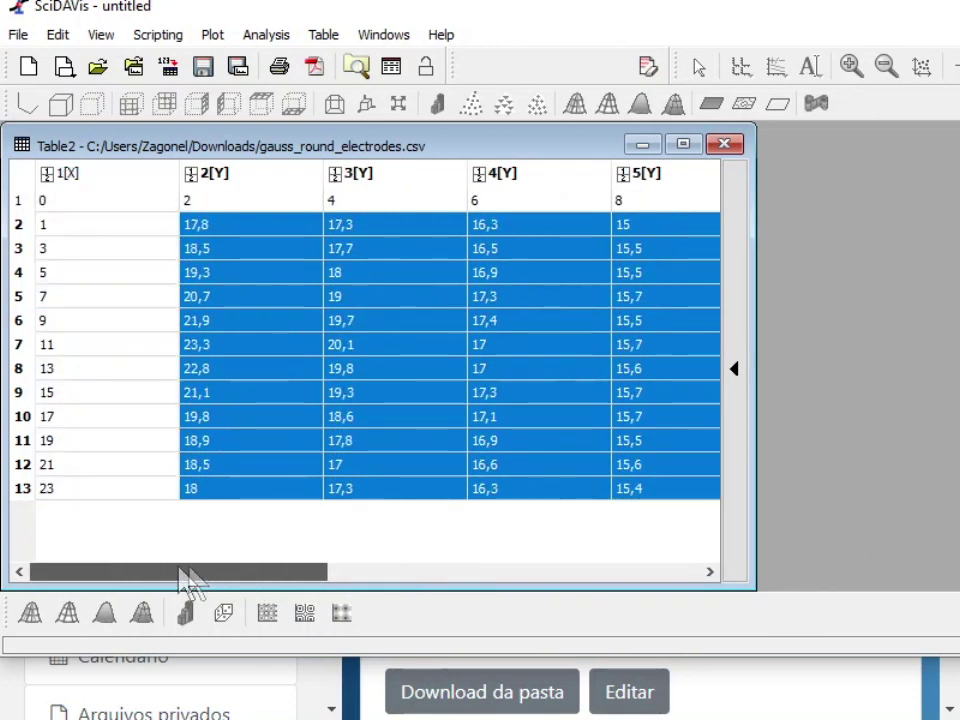
right_click(238, 249)
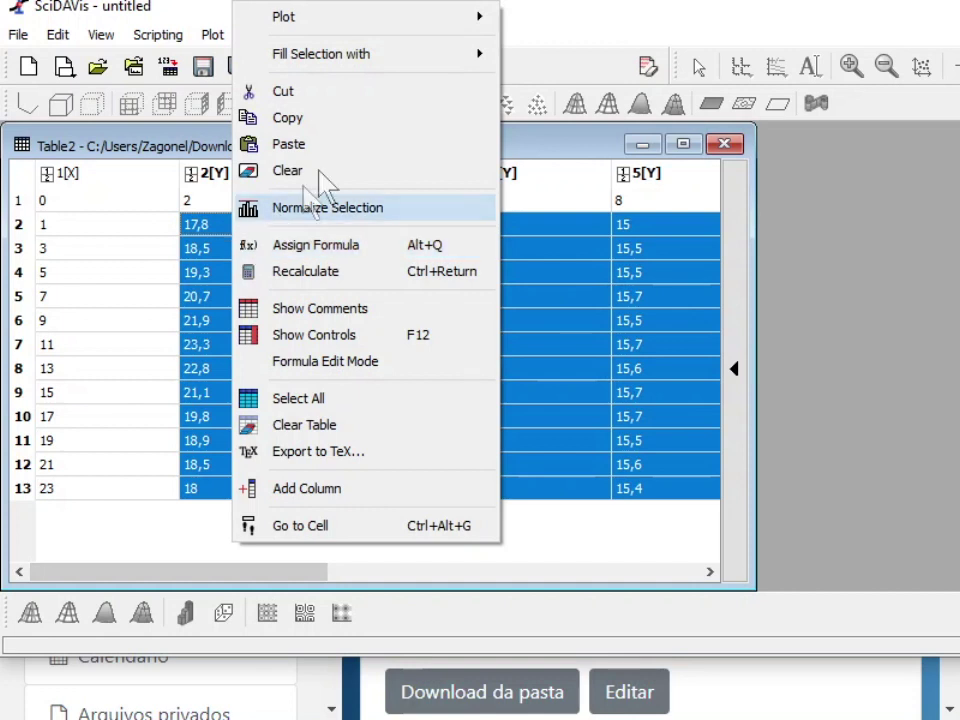
left_click(338, 120)
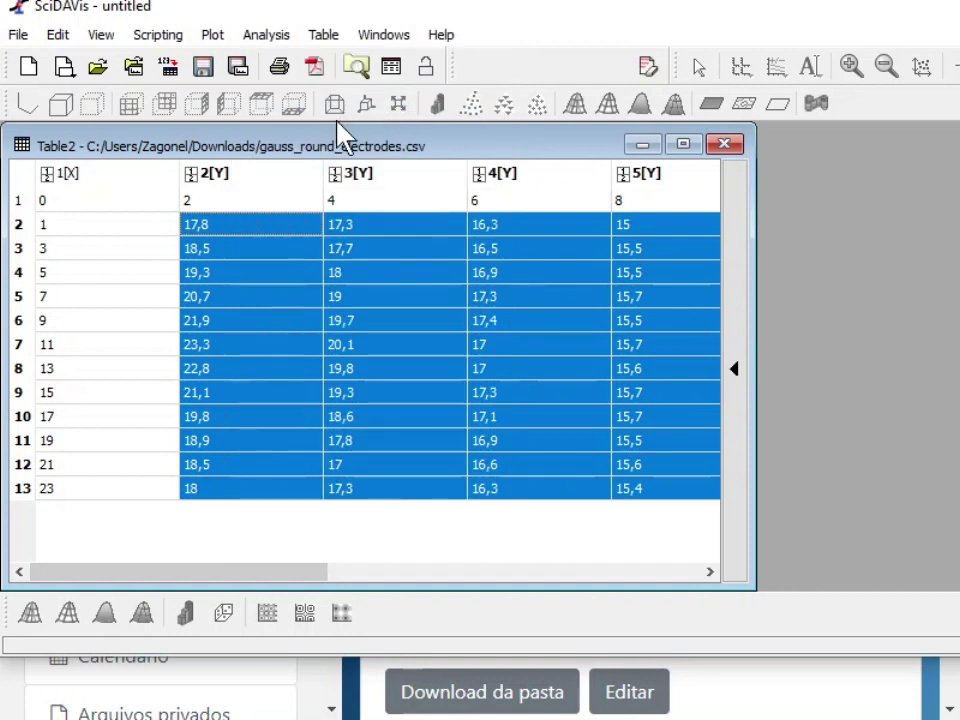
Create a new matrix and place its window over the imported table.
left_click(18, 36)
mouse_move(30, 62)
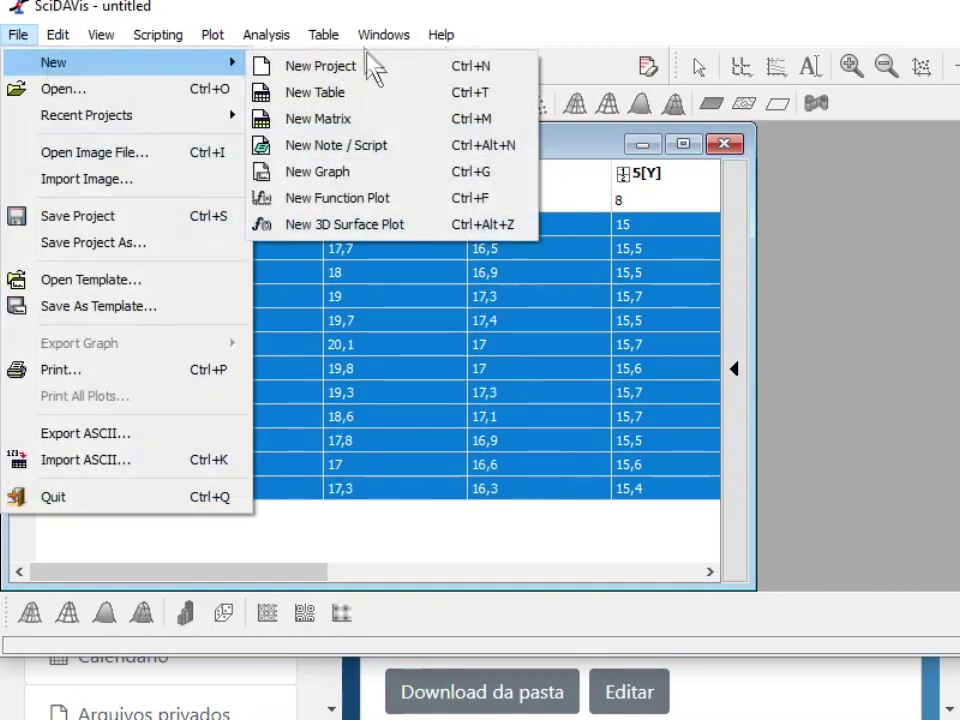
left_click(378, 120)
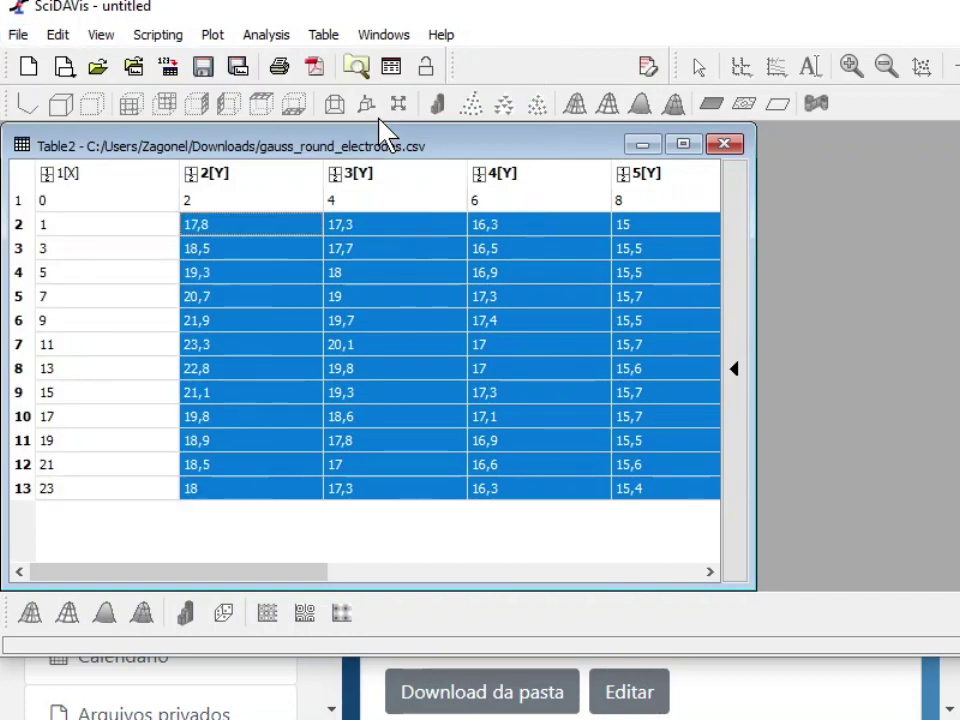
left_click_drag(883, 152, 167, 169)
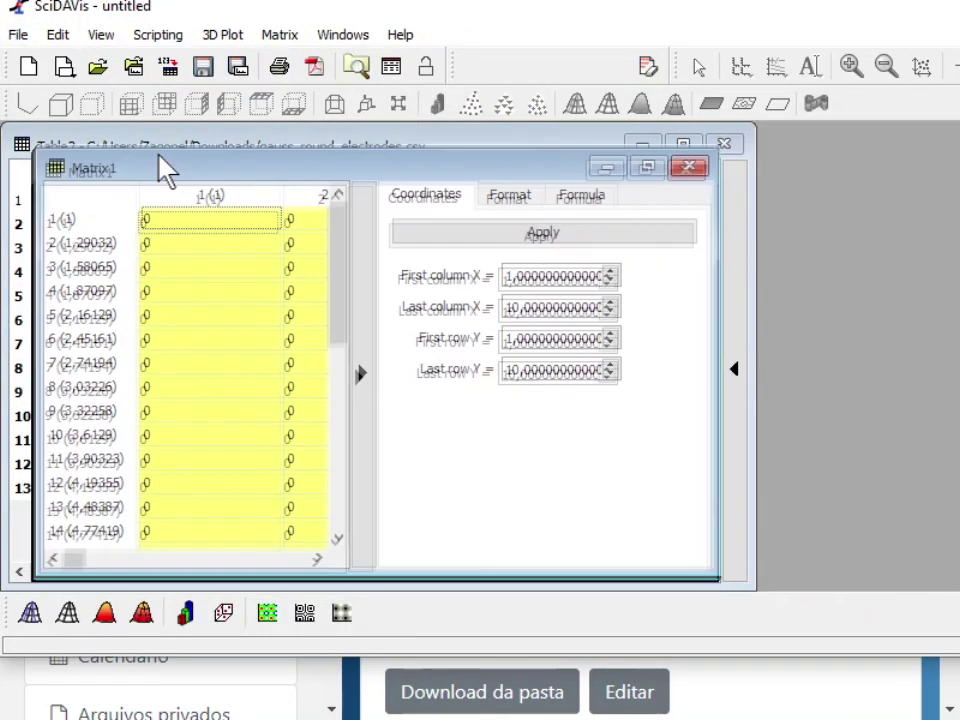
Paste the copied values into the new matrix starting at its first cell and hide the matrix controls.
right_click(184, 206)
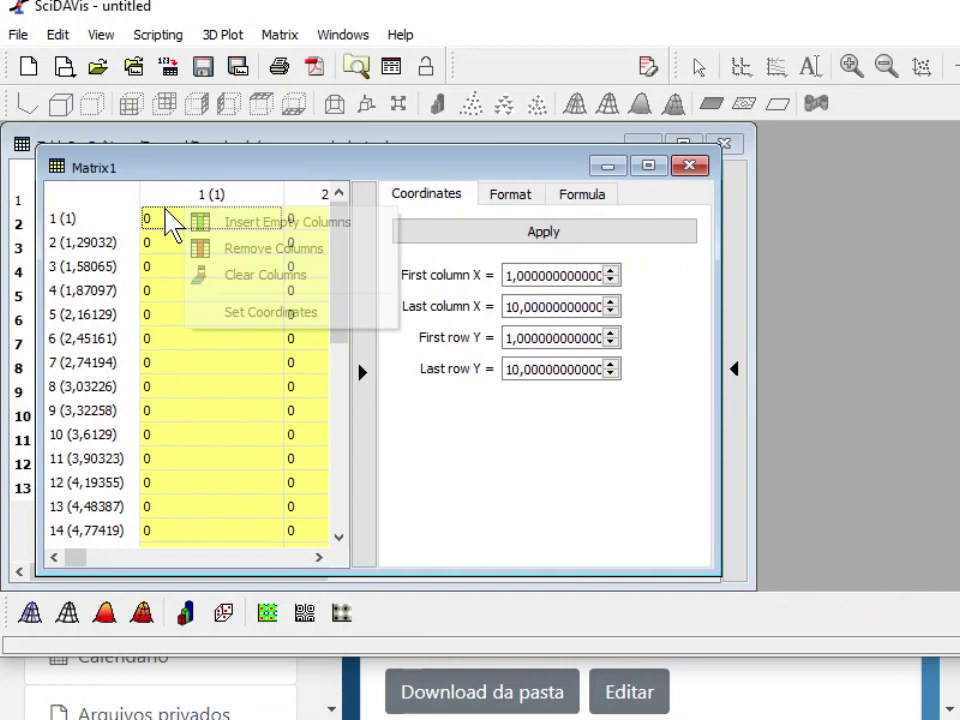
right_click(167, 213)
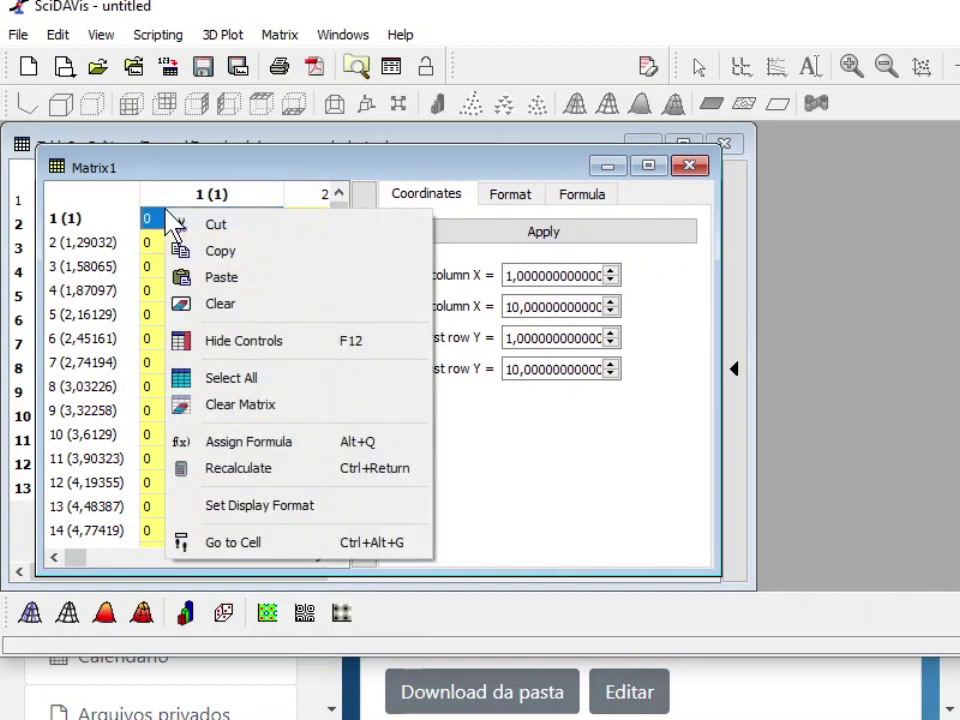
left_click(244, 281)
key("F12")
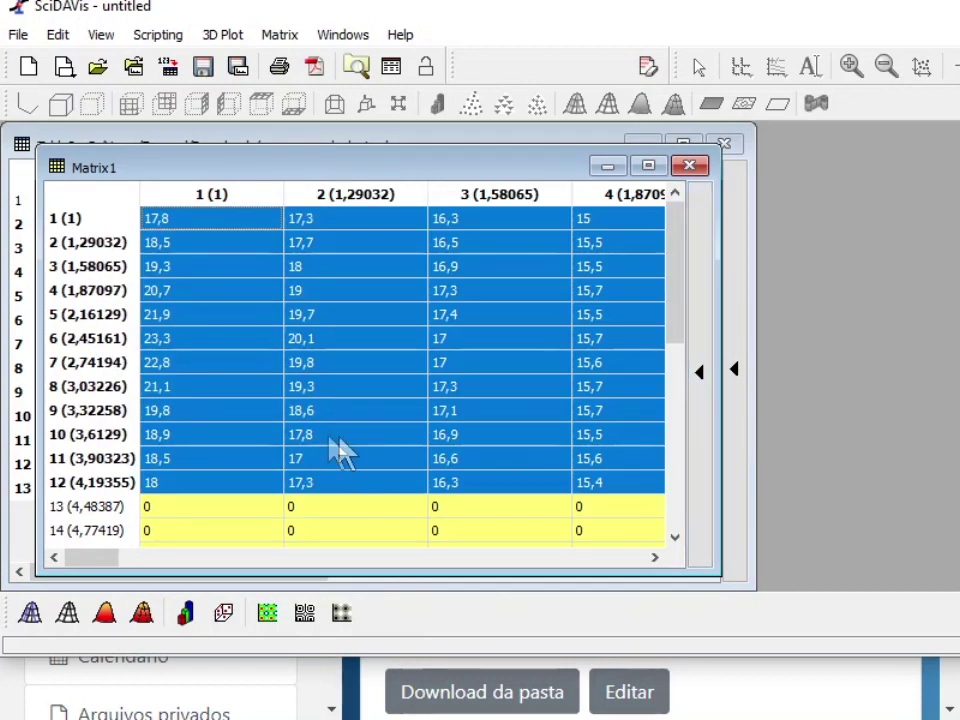
Remove the unused zero-filled rows 13 to 32 from the matrix.
scroll(161, 461, "down", 2)
left_click_drag(70, 372, 103, 632)
right_click(108, 388)
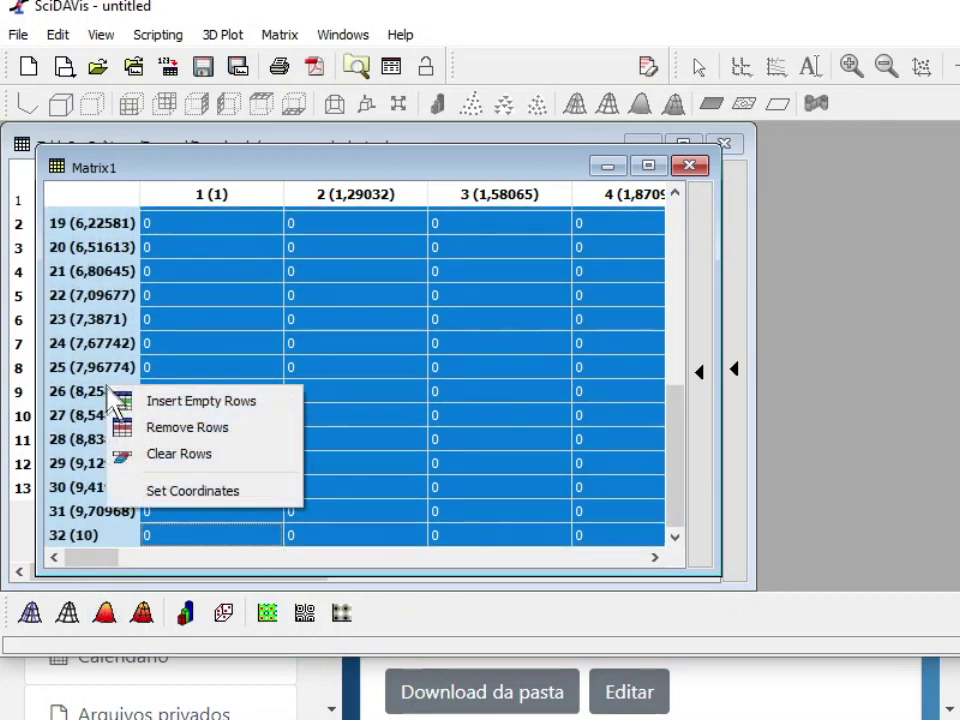
left_click(150, 427)
Remove the unused zero-filled columns 9 to 32 from the matrix.
left_click_drag(90, 558, 216, 562)
left_click(337, 195)
left_click_drag(337, 195, 597, 197)
right_click(597, 197)
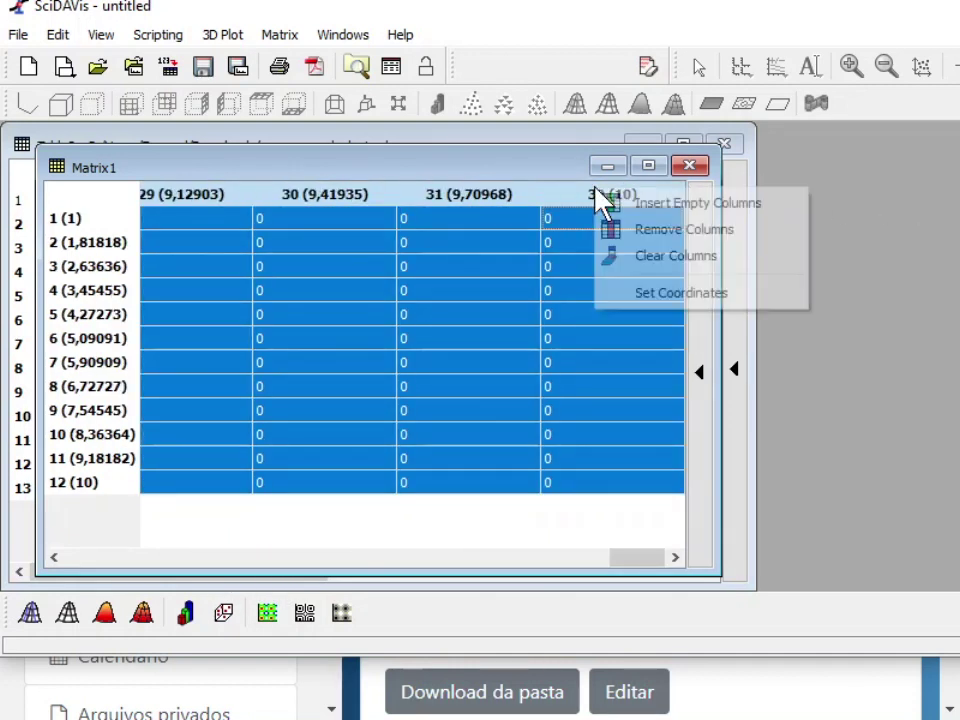
left_click(625, 231)
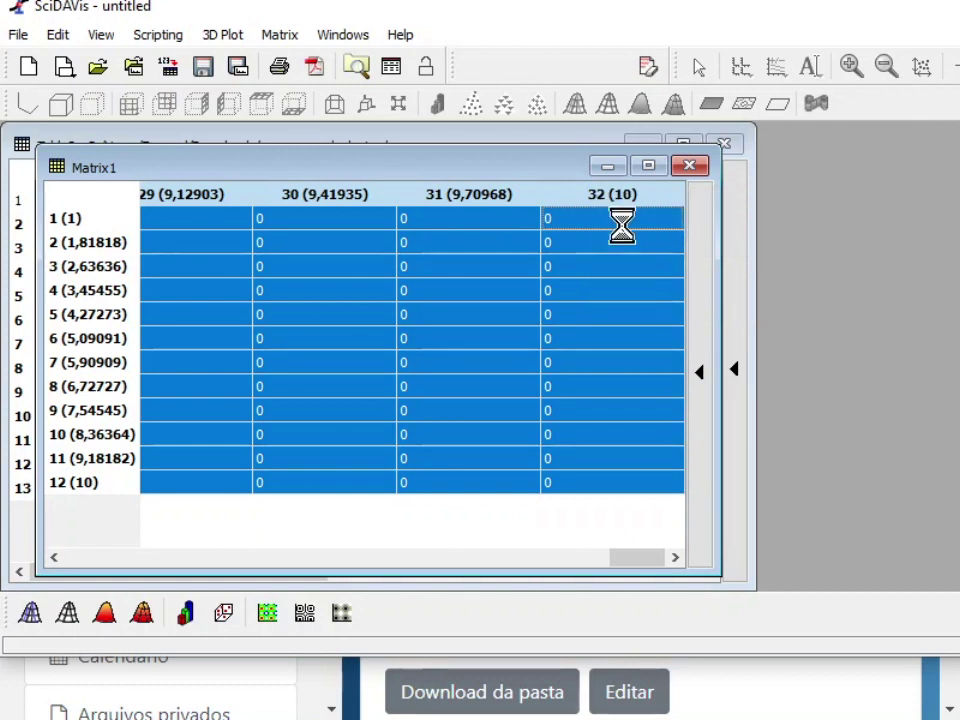
left_click_drag(517, 559, 208, 555)
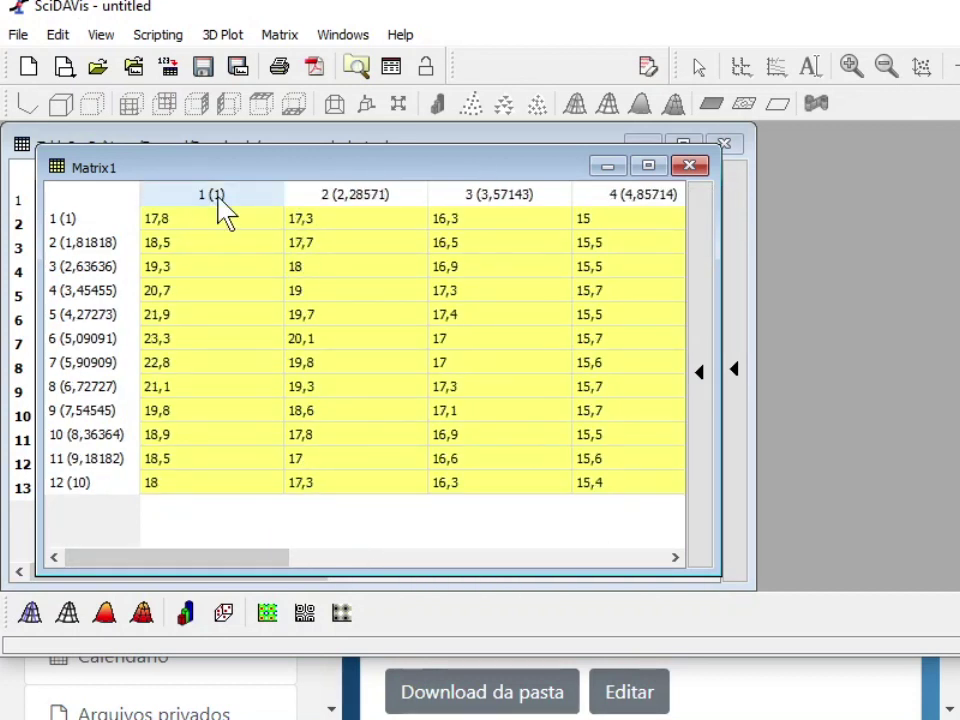
Move the matrix window aside and check the coordinate values in the imported table's first row and first column.
left_click_drag(350, 170, 405, 275)
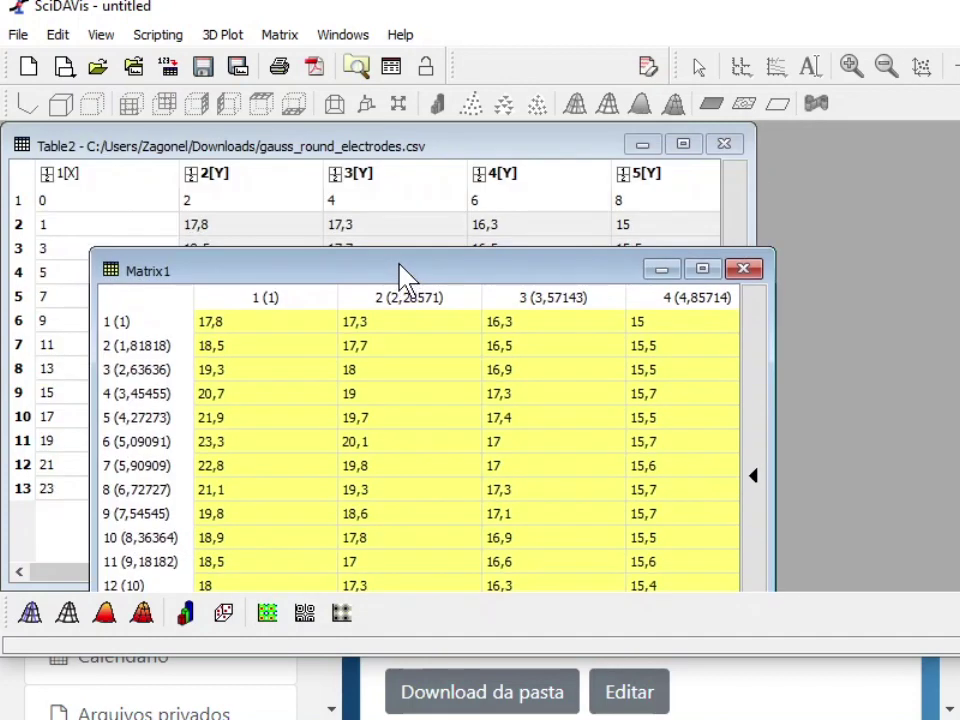
left_click(483, 126)
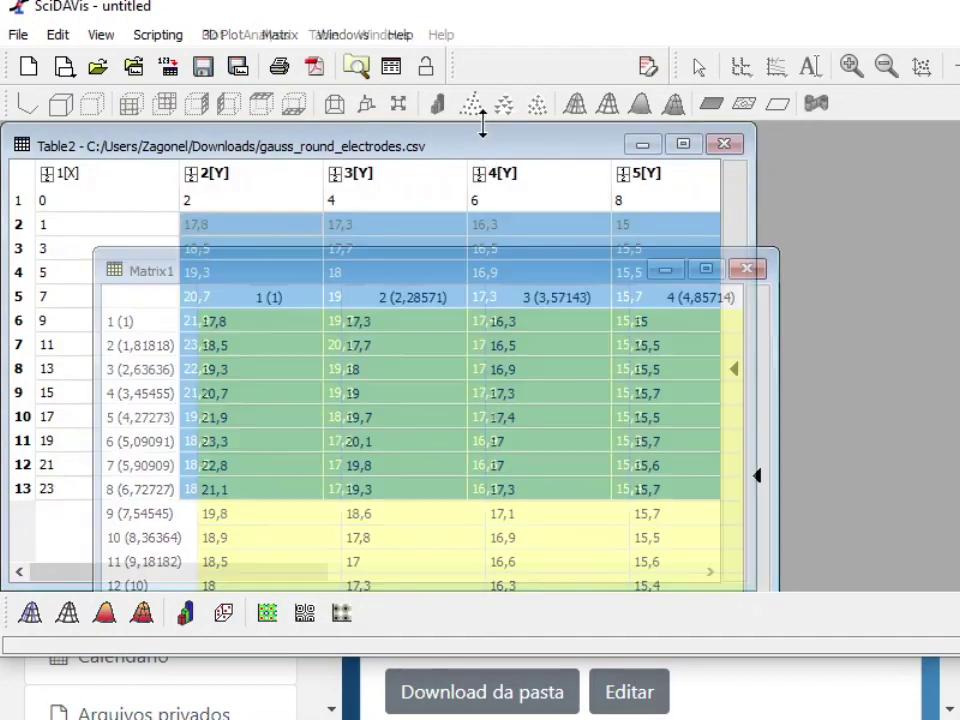
left_click_drag(257, 573, 167, 561)
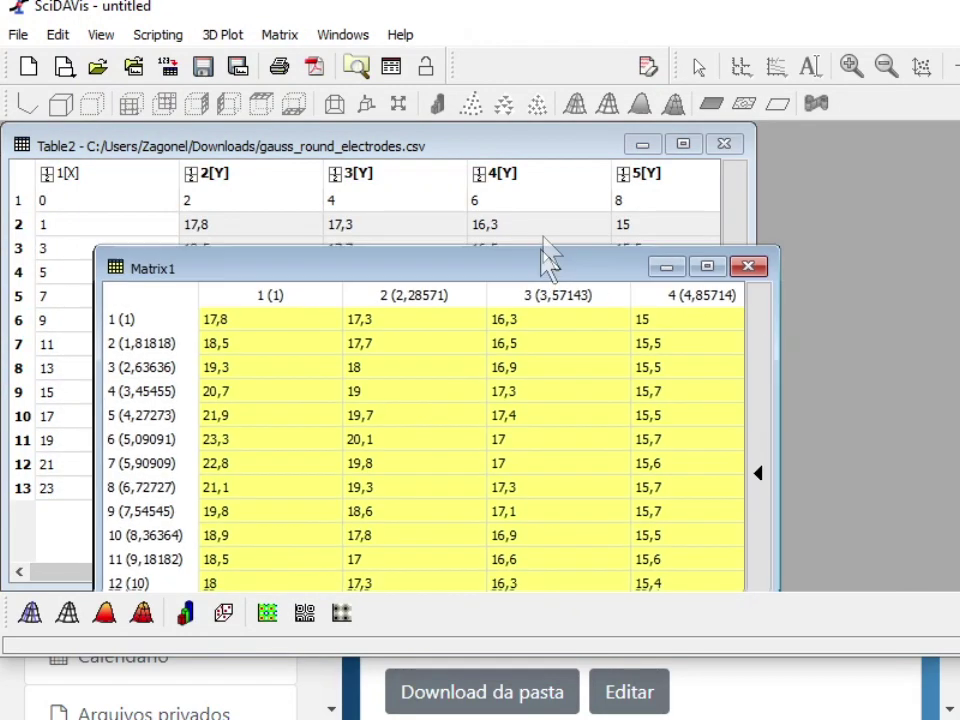
Apply matrix coordinates with column X running from 2 to 16 and row Y from 1 to 23.
left_click_drag(549, 251, 549, 151)
left_click(768, 372)
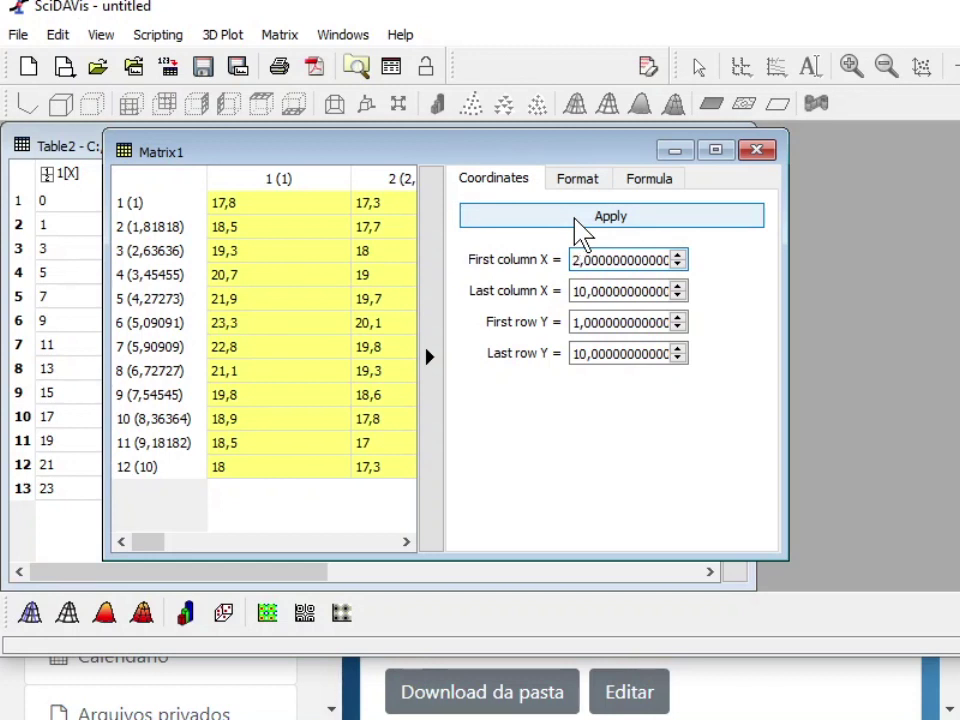
left_click_drag(593, 291, 534, 291)
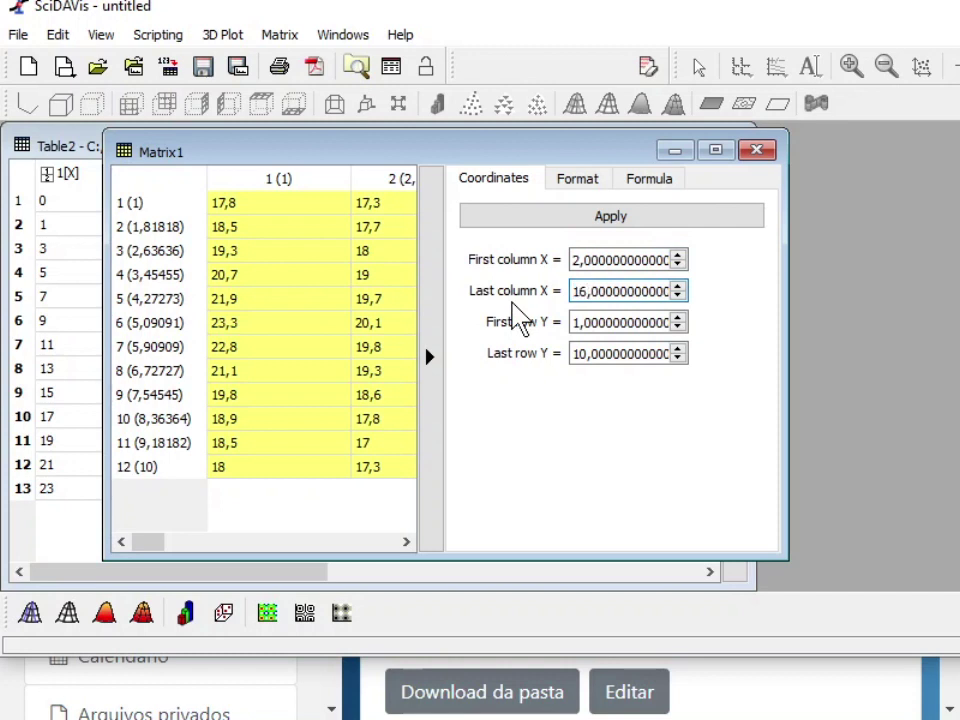
key("Tab")
key("Tab")
type("23")
key("Return")
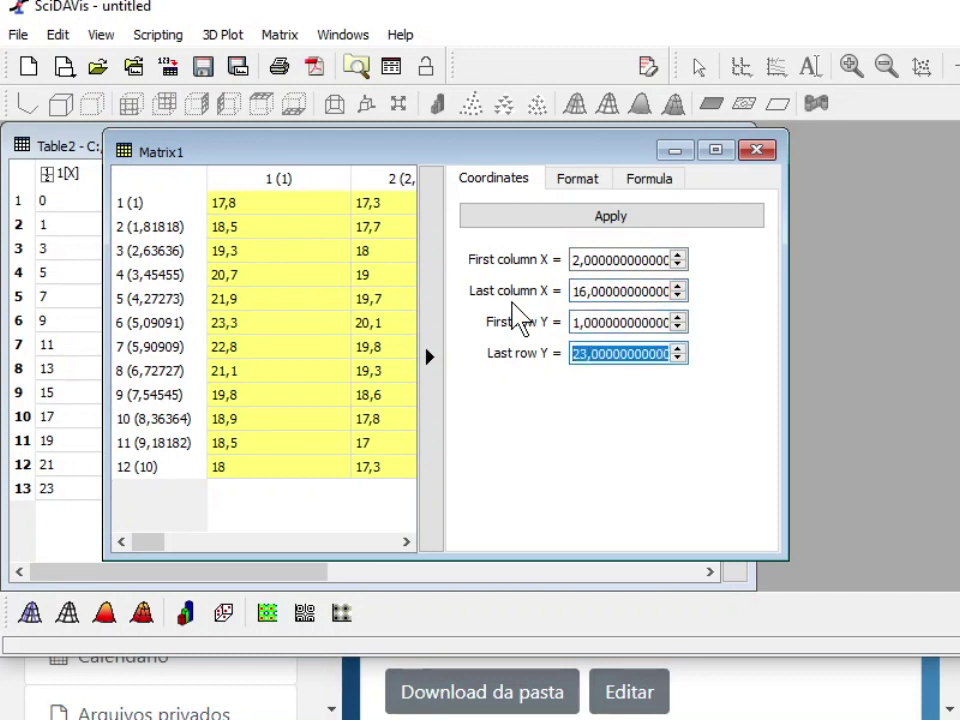
left_click(613, 218)
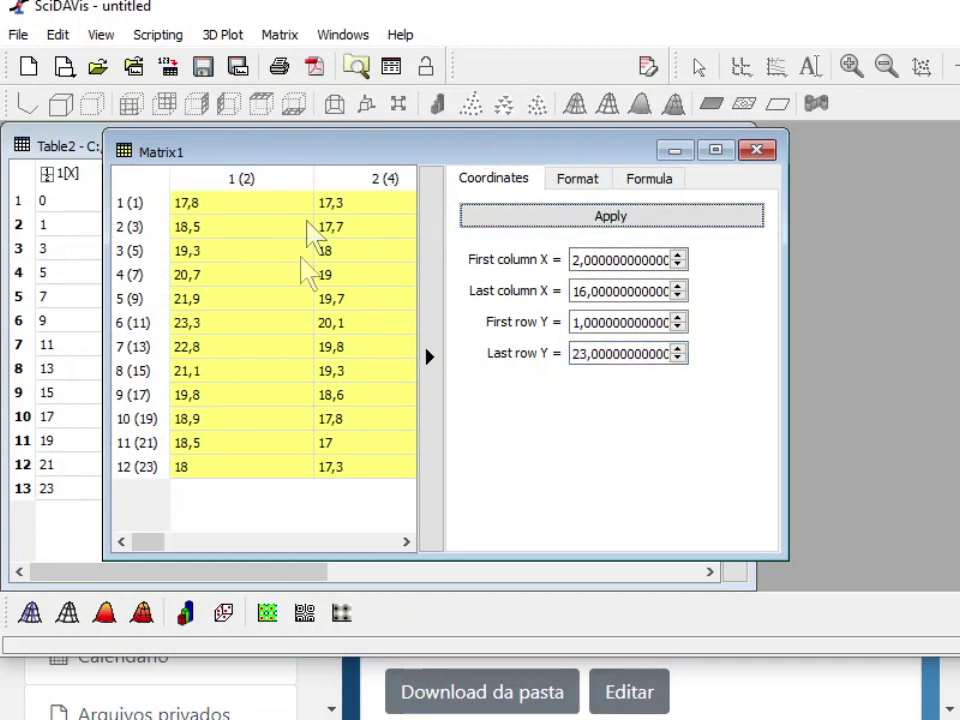
Examine the matrix's column and row coordinates from first to last and how they pair with individual cell values.
left_click_drag(150, 548, 378, 560)
left_click(340, 200)
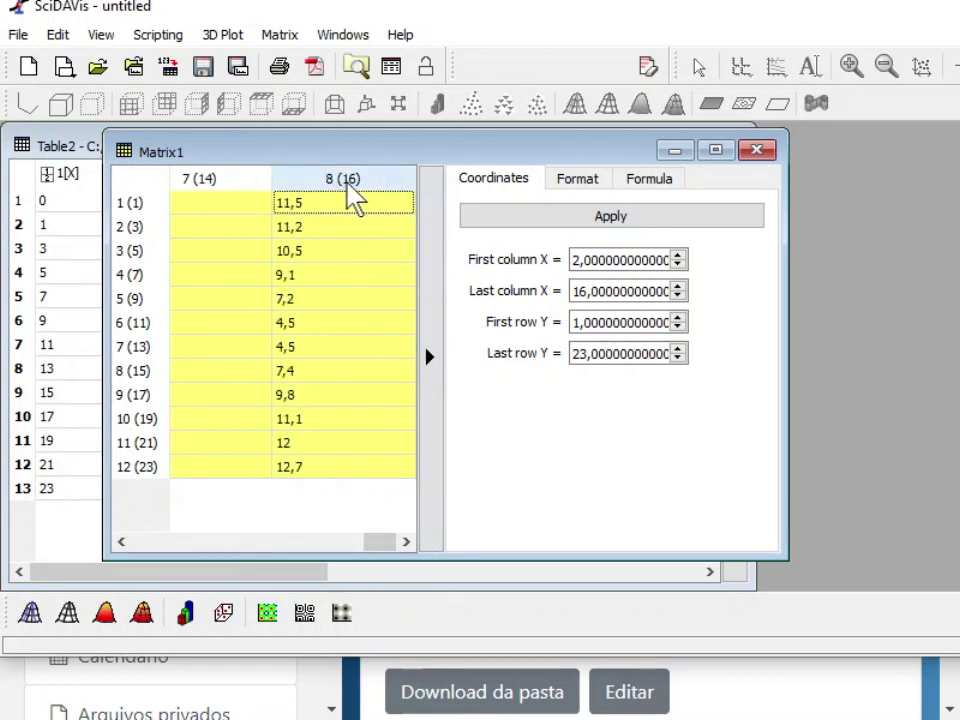
left_click_drag(377, 543, 131, 543)
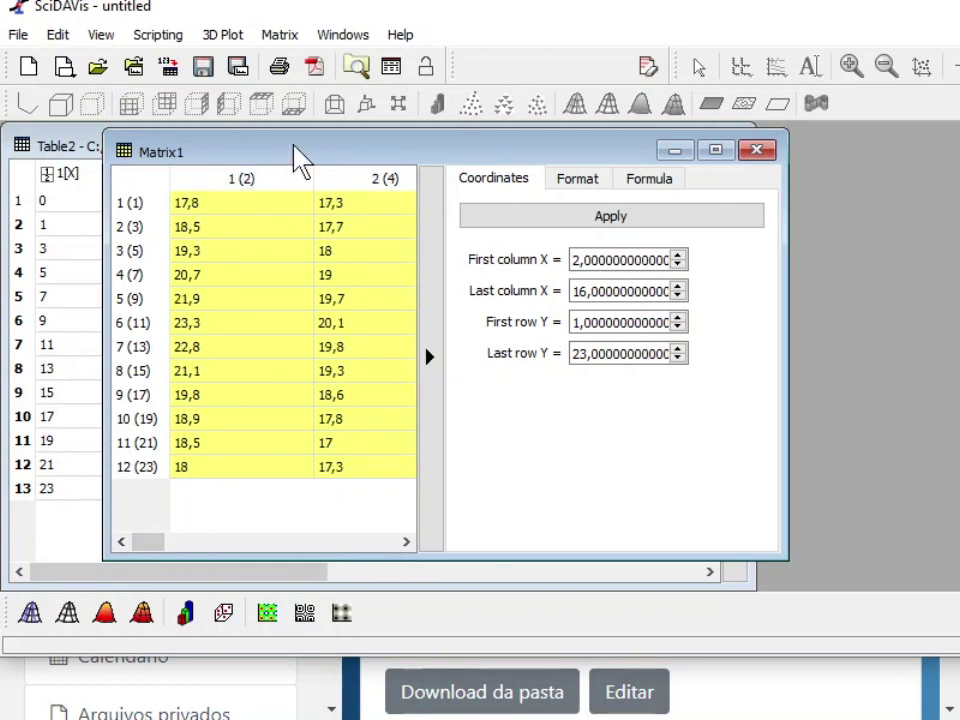
left_click_drag(300, 161, 321, 171)
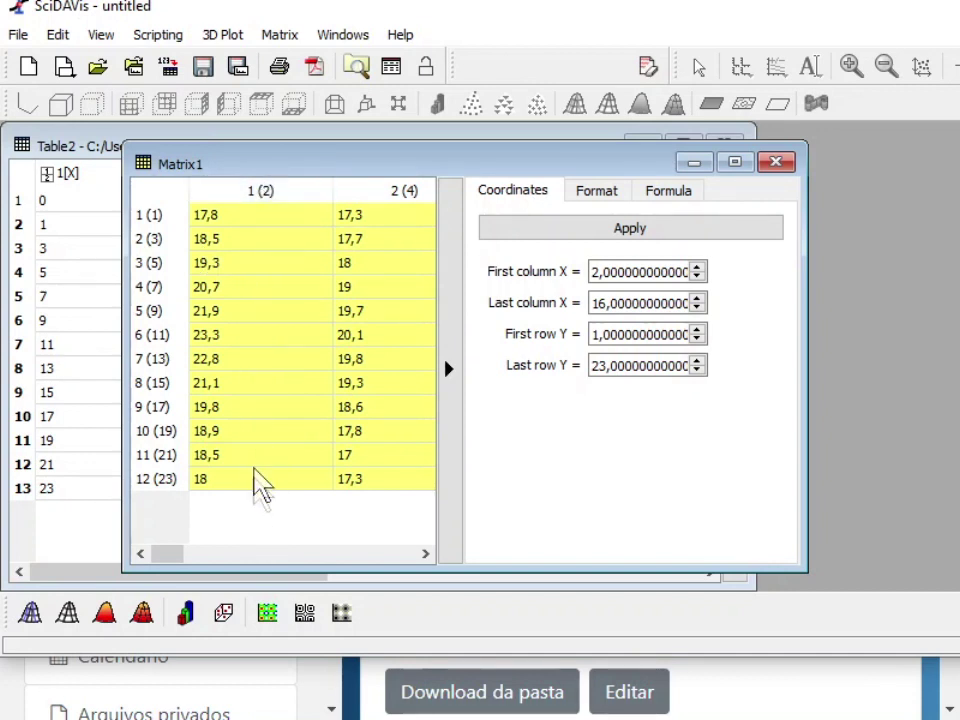
left_click(276, 190)
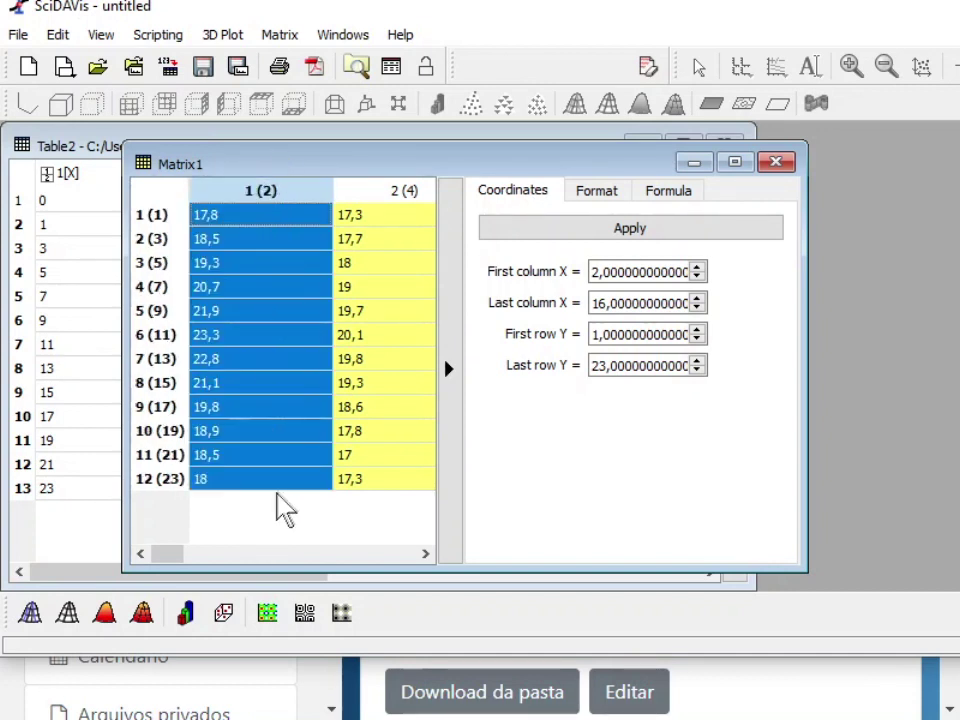
left_click(217, 222)
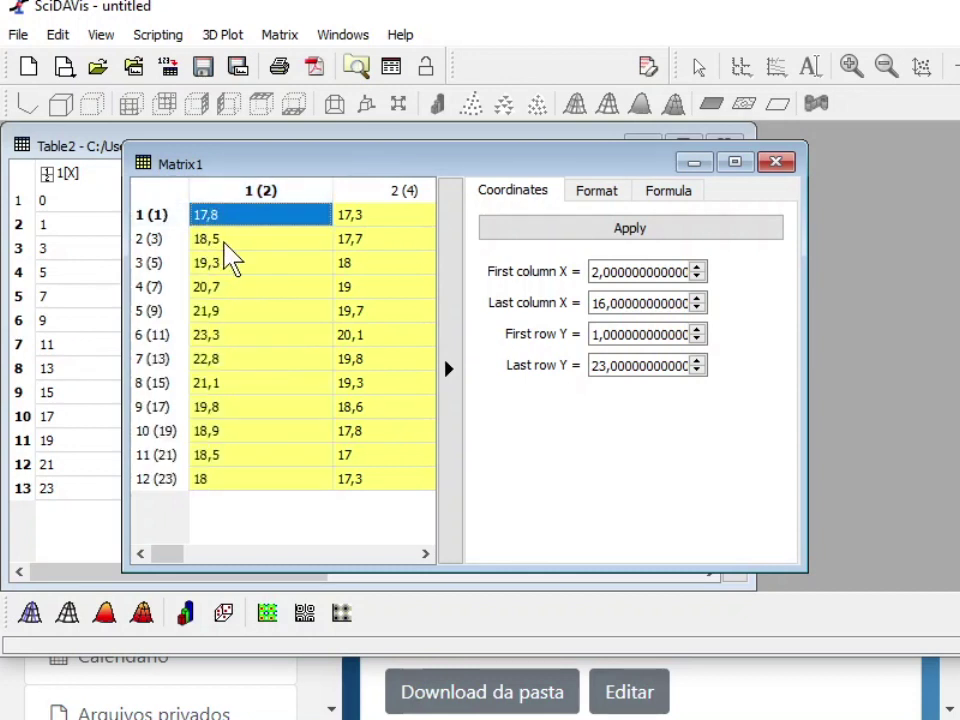
left_click(215, 240)
left_click(245, 265)
left_click(244, 287)
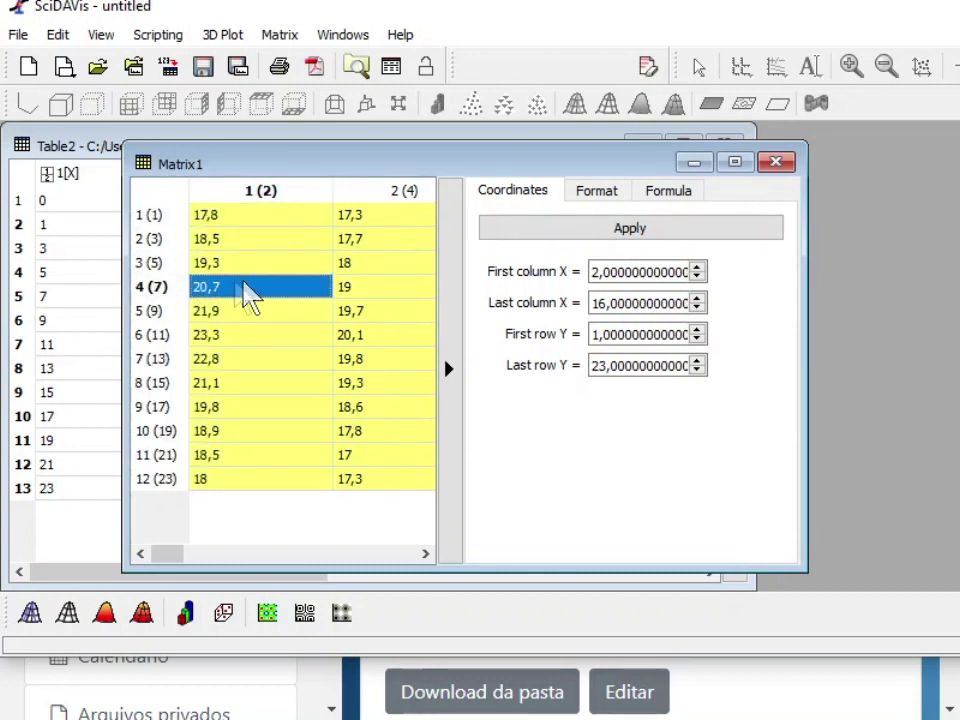
left_click(236, 311)
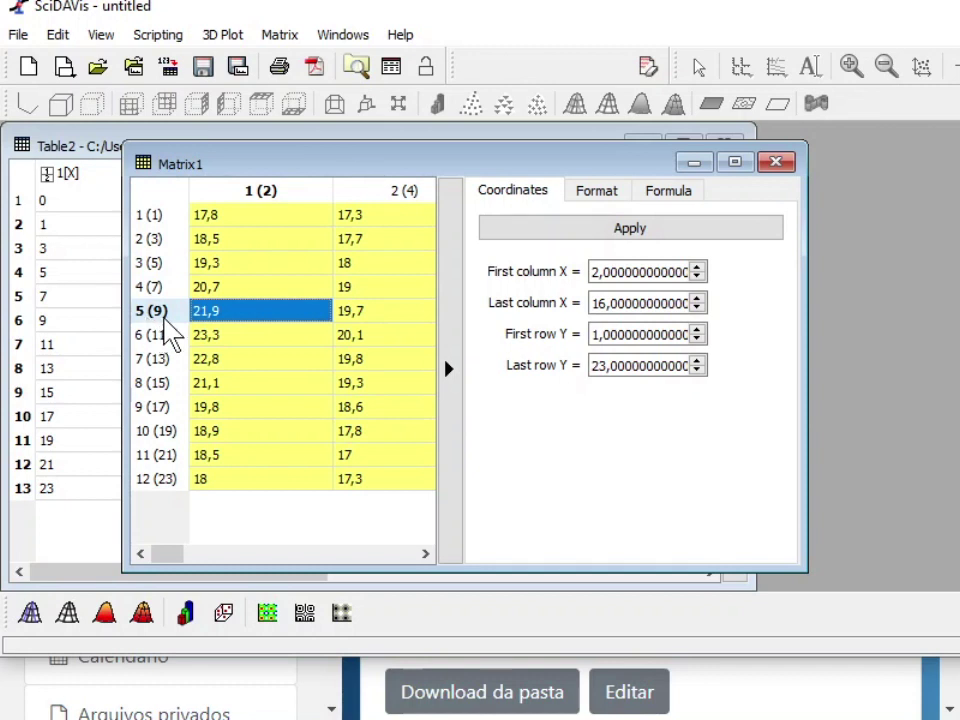
left_click(362, 313)
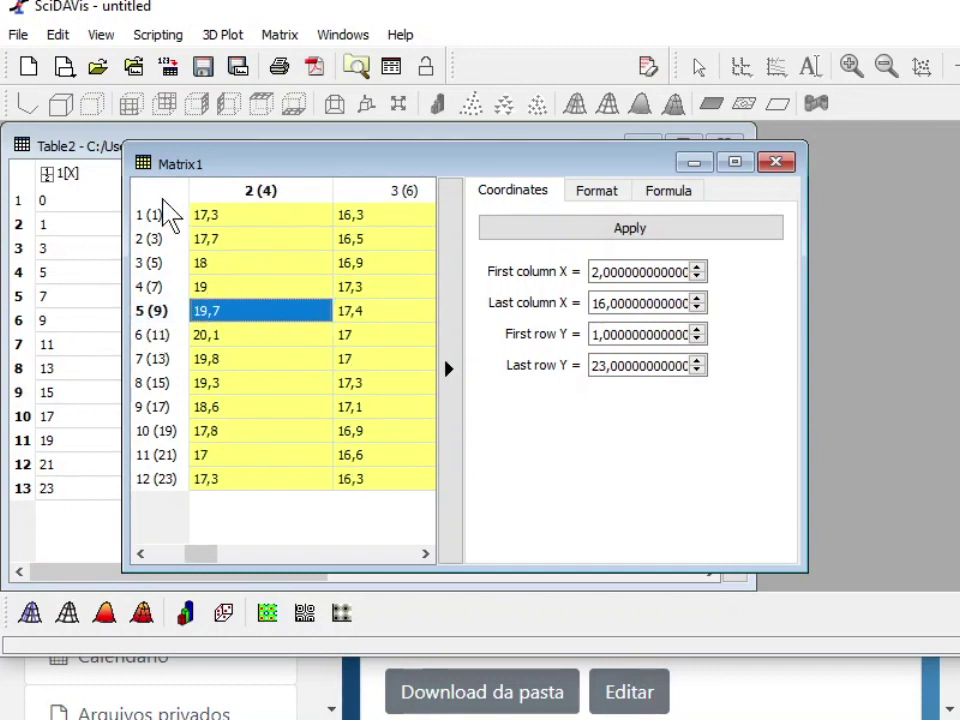
Create a Contour + Color Fill plot from all of the matrix values.
key("ctrl+a")
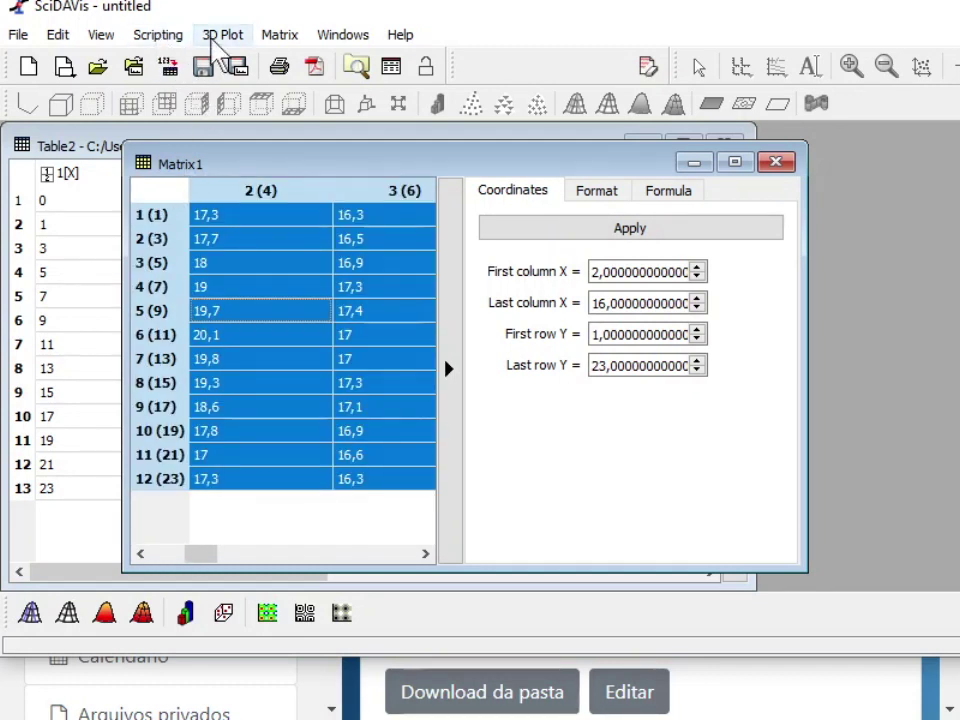
left_click(222, 35)
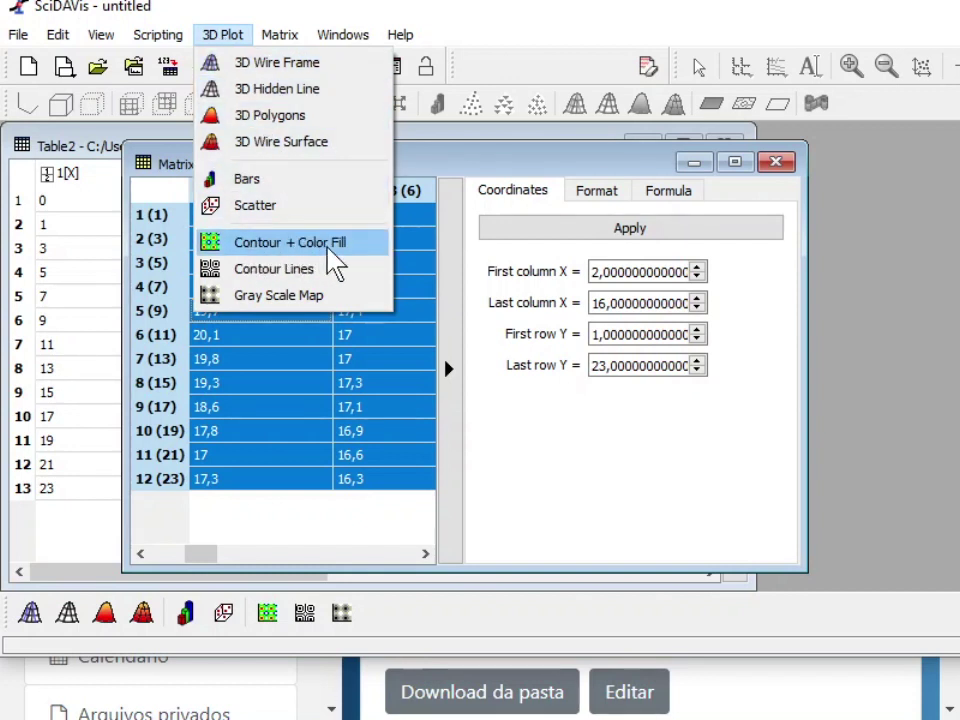
left_click(330, 250)
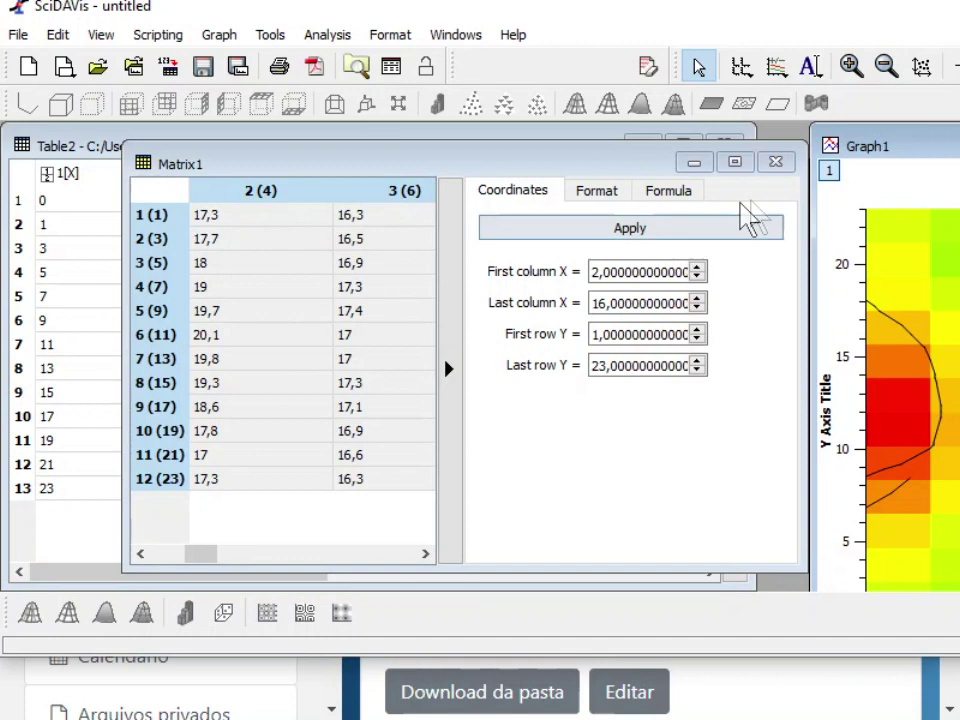
Resize the graph window and arrange it beside a narrowed matrix window with the matrix controls hidden.
left_click_drag(872, 167, 182, 189)
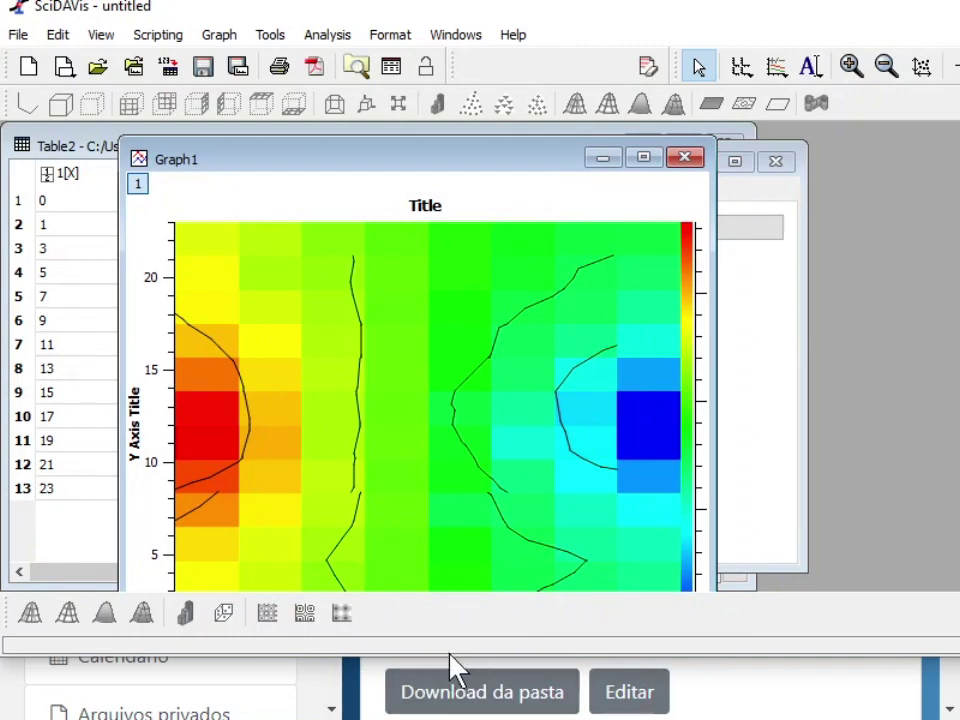
left_click_drag(742, 14, 707, 11)
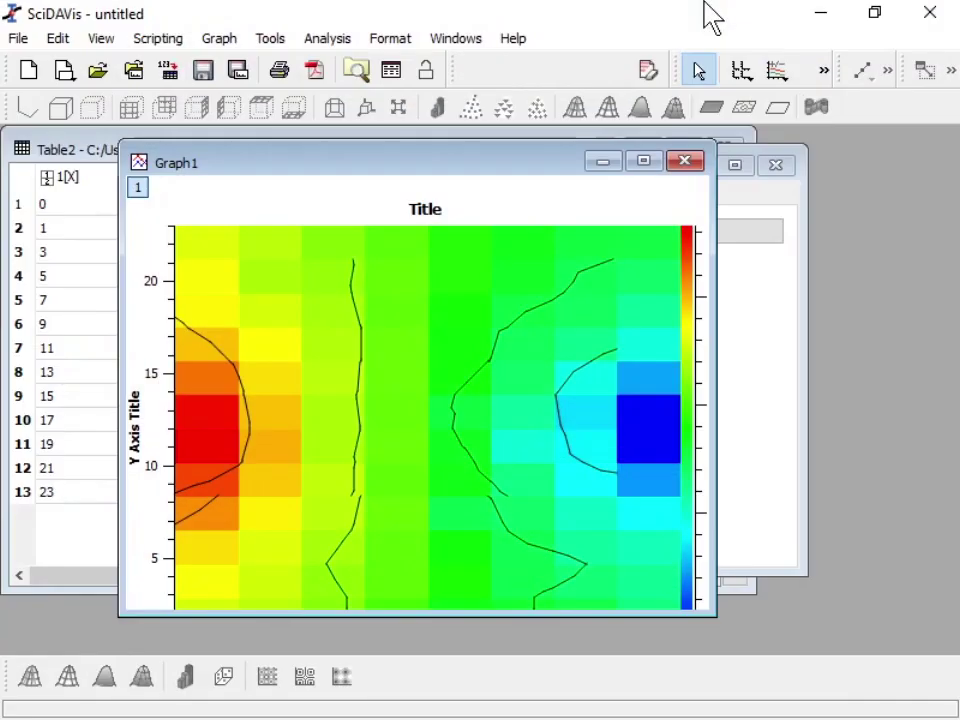
left_click_drag(478, 180, 530, 181)
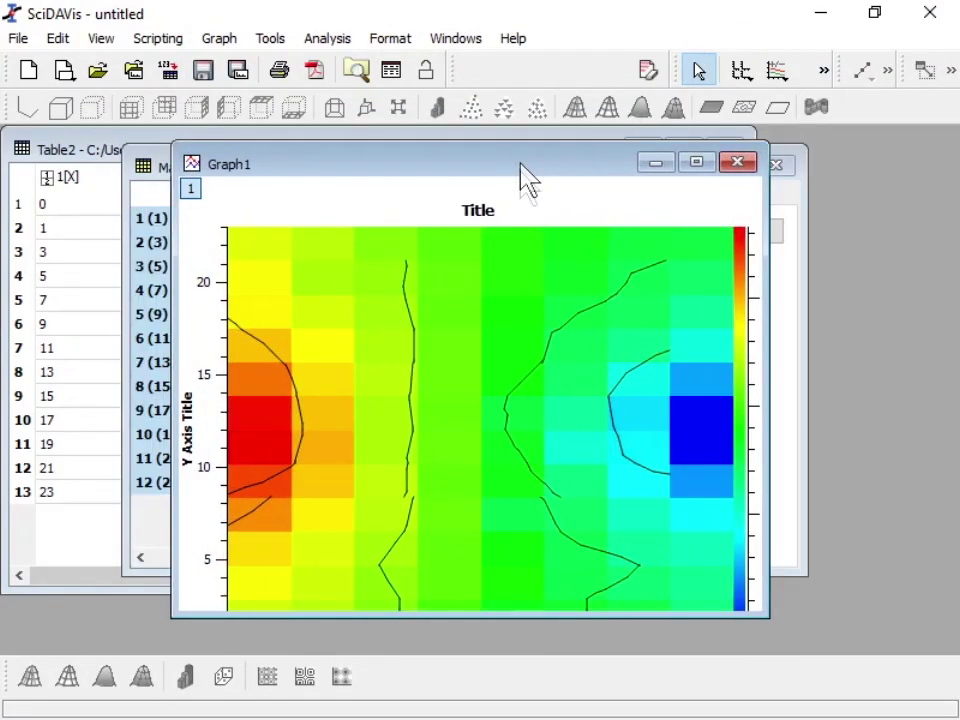
left_click_drag(762, 624, 740, 652)
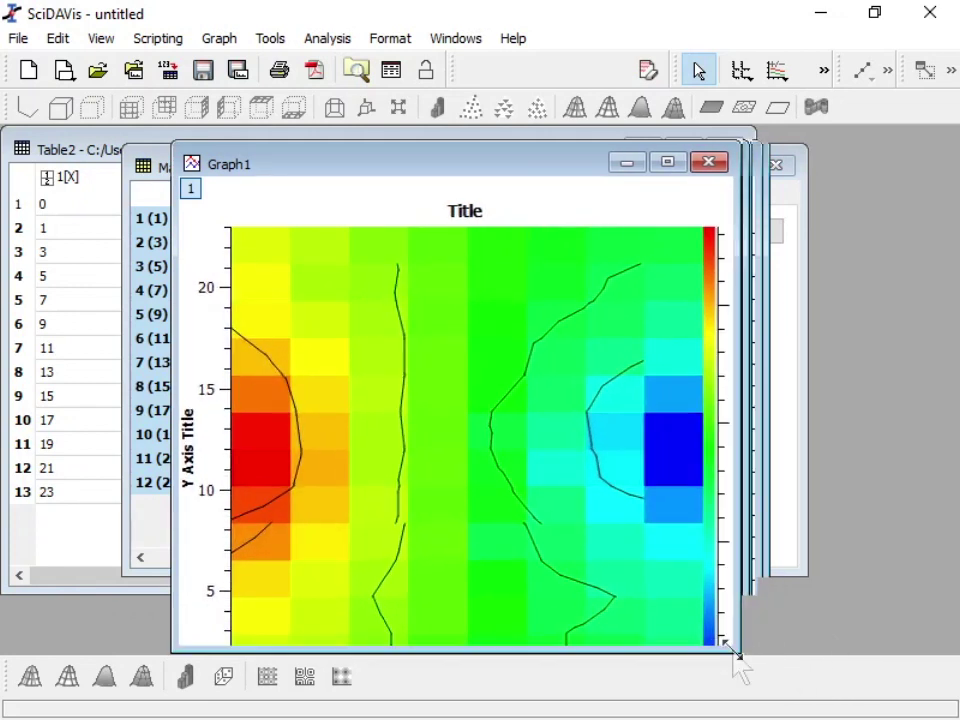
left_click_drag(471, 171, 590, 151)
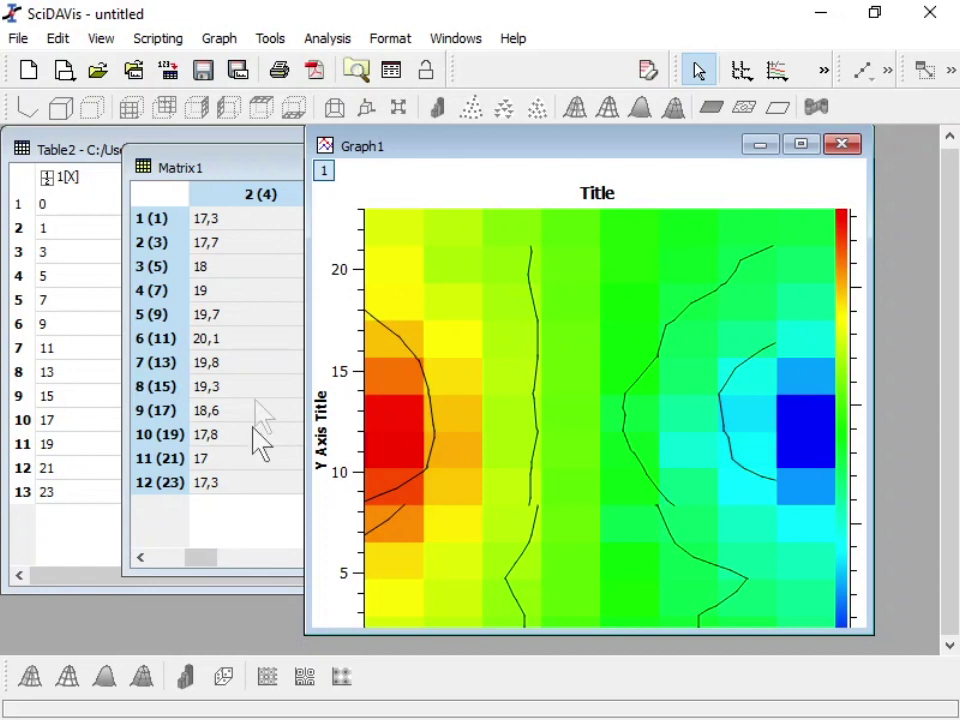
left_click_drag(257, 171, 159, 195)
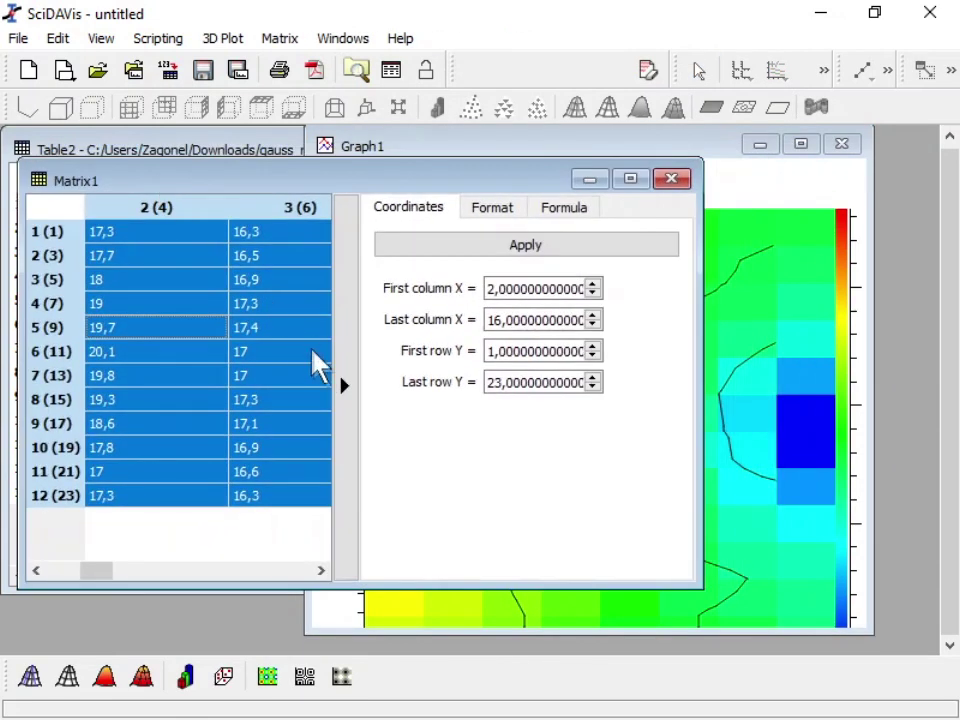
left_click_drag(343, 396, 317, 455)
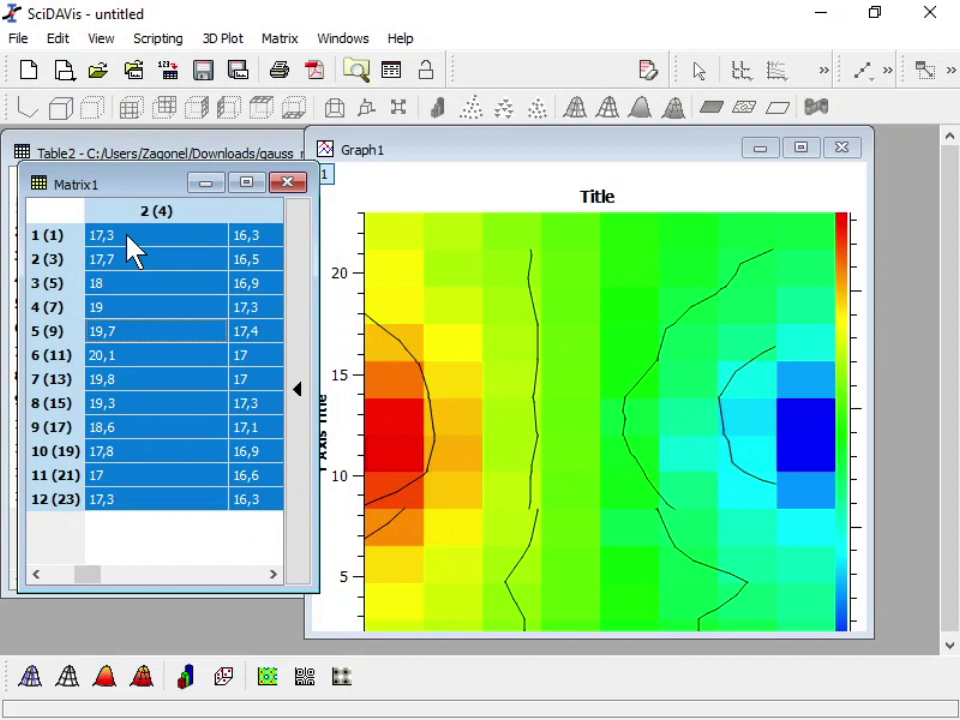
Rescale the contour plot's axes to show all data and make the graph window slightly taller.
left_click(499, 319)
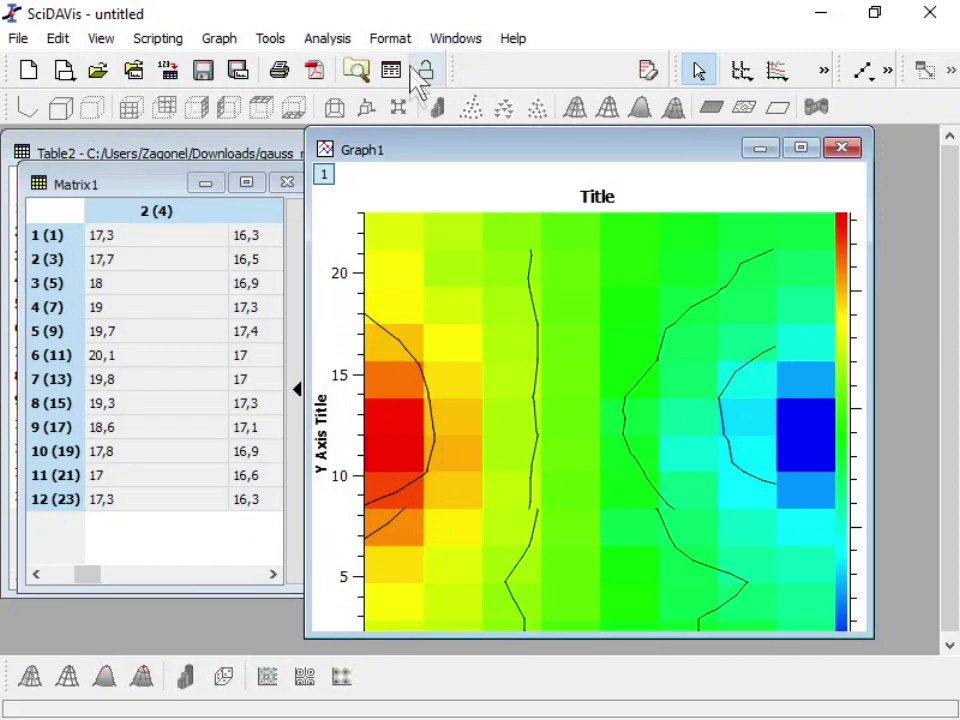
left_click(826, 76)
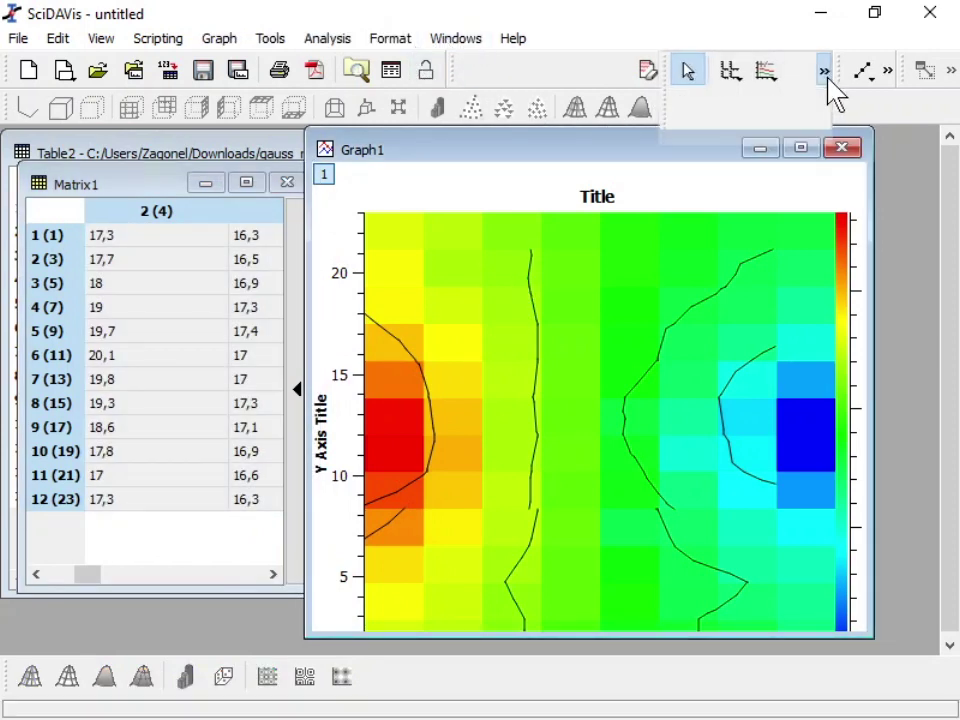
left_click(764, 103)
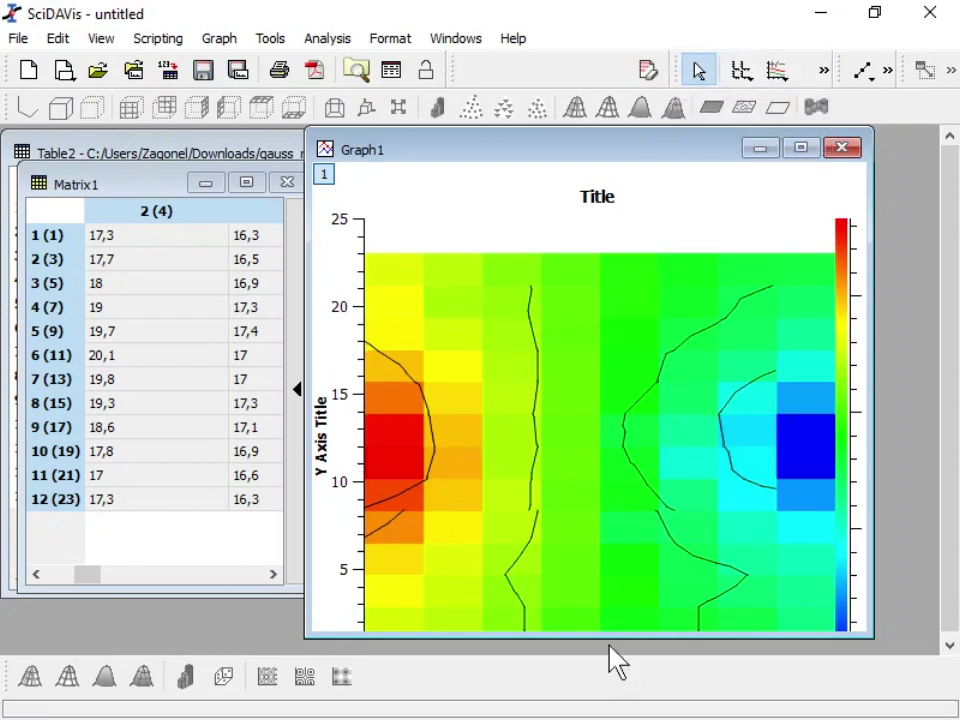
left_click_drag(609, 638, 611, 649)
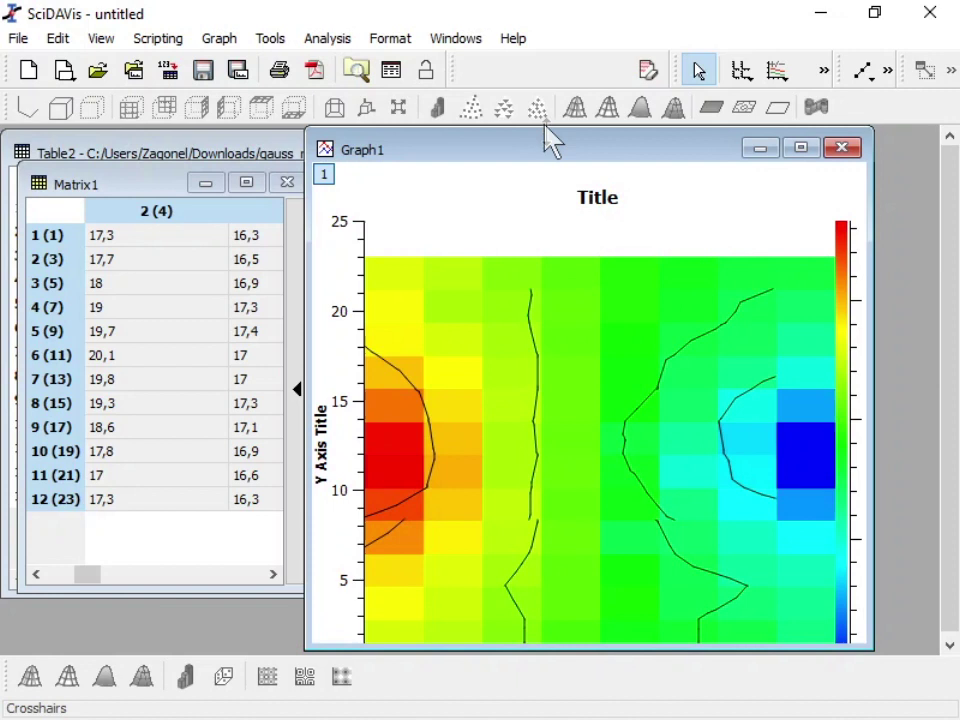
left_click_drag(553, 152, 555, 145)
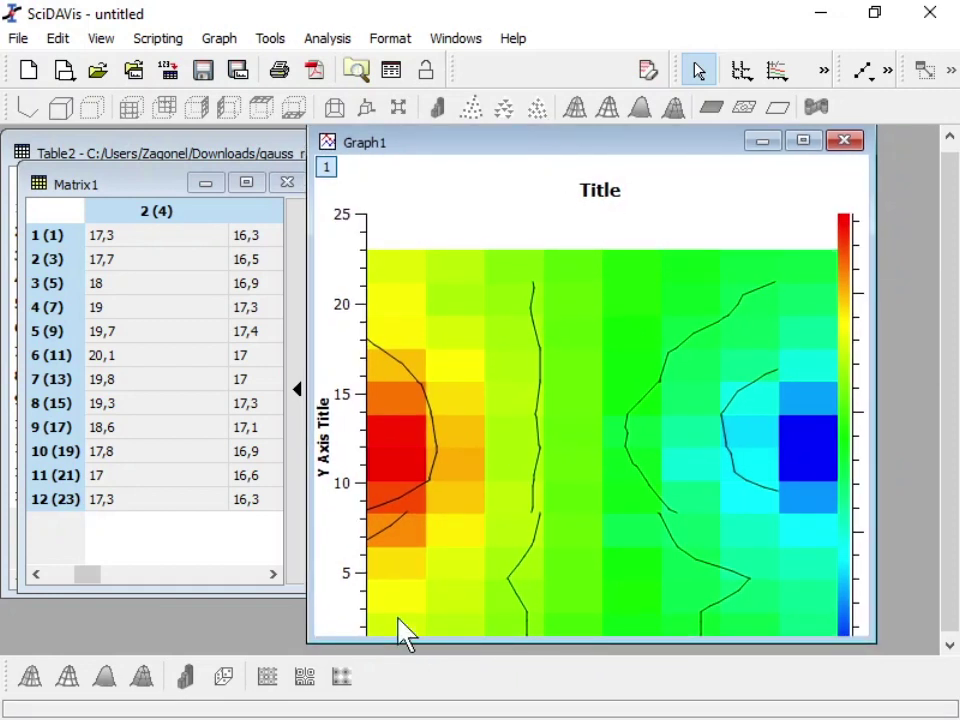
Try the value 80 in matrix row 12, column 2 to locate that cell in the plot, and undo the edit.
left_click(122, 502)
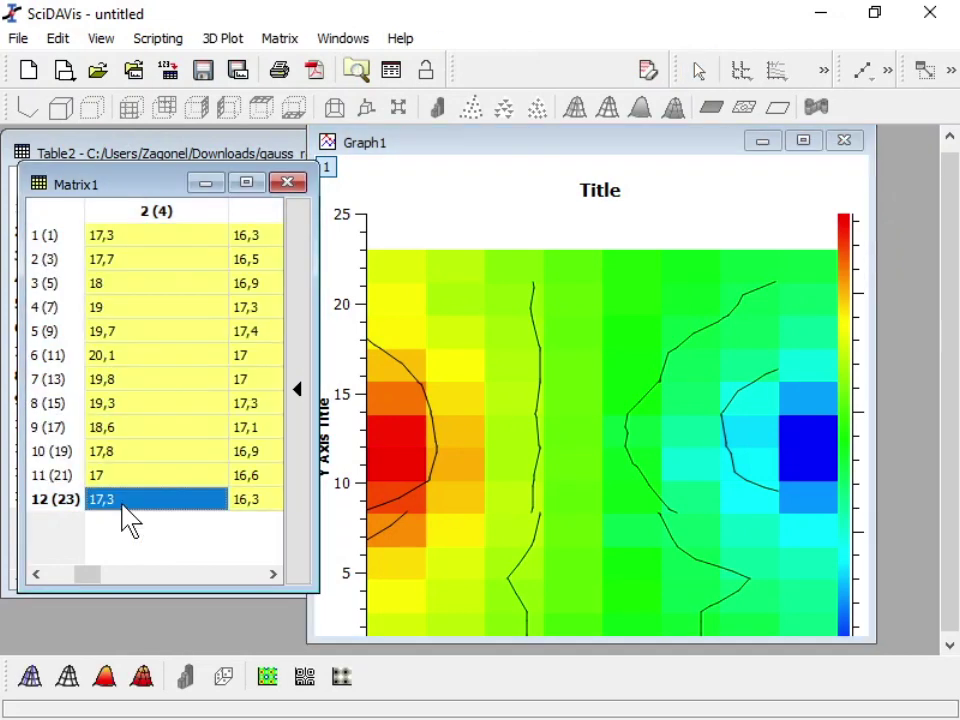
type("80")
key("Return")
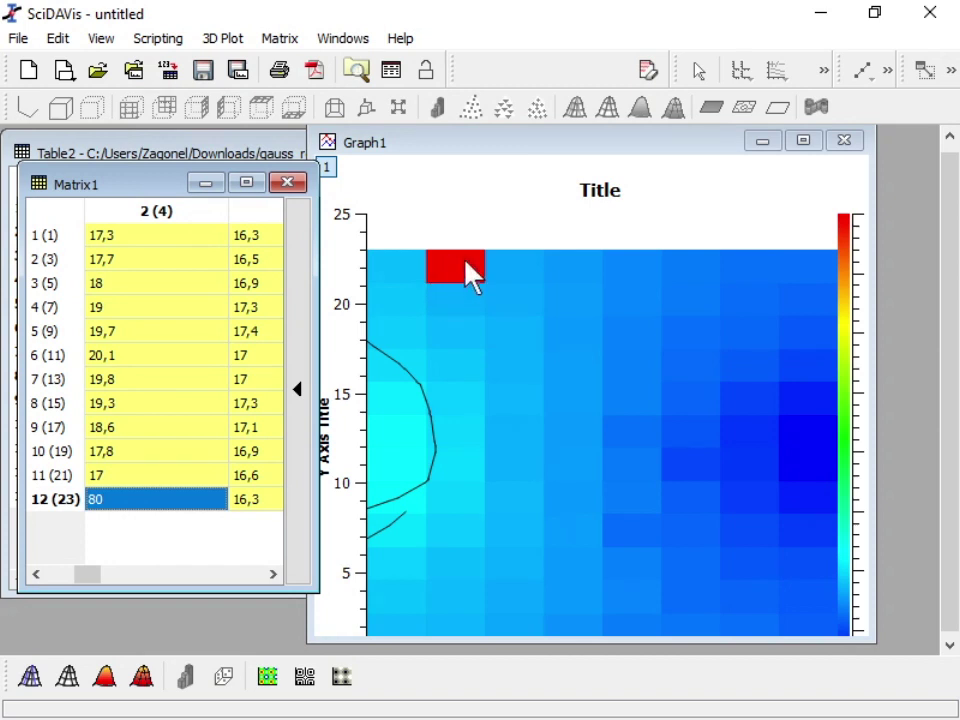
left_click(52, 575)
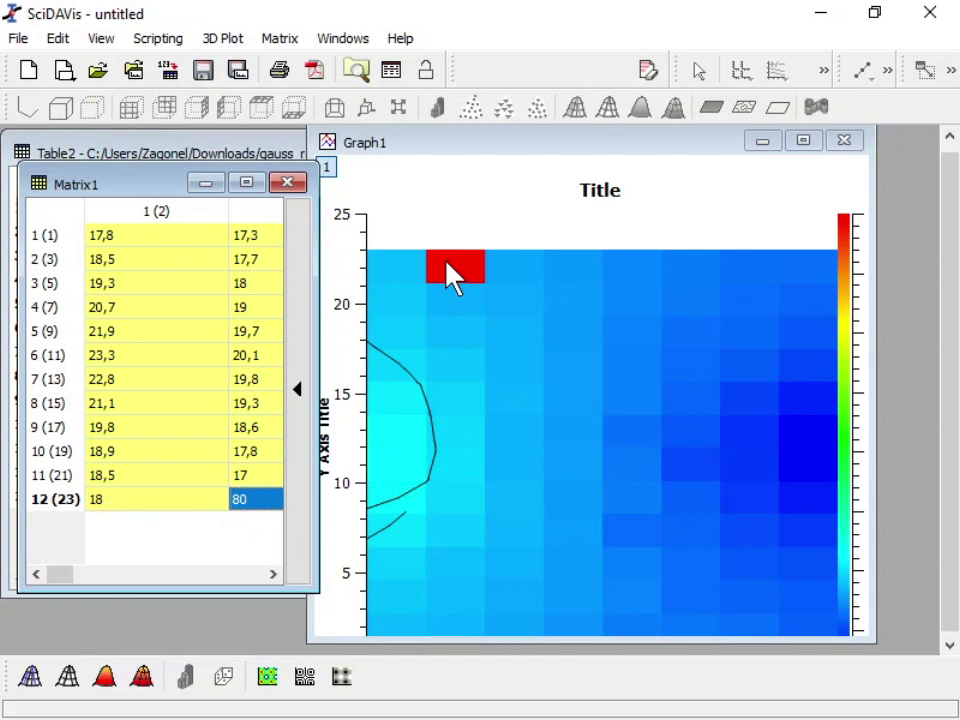
left_click(58, 38)
left_click(76, 66)
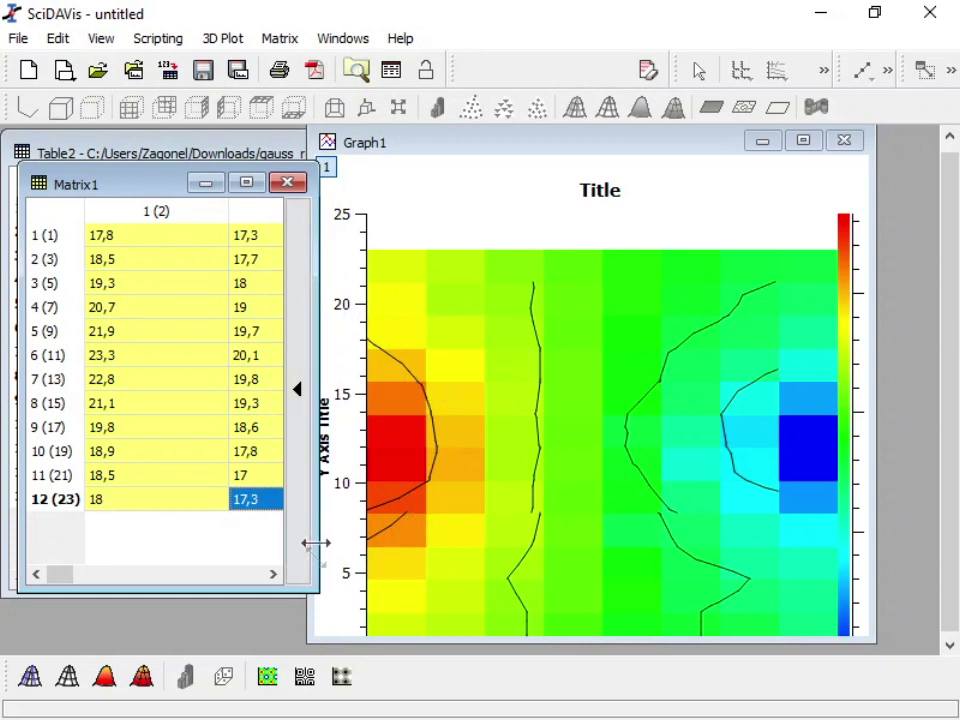
Widen the matrix window to review its column coordinates and reopen the coordinate controls.
left_click_drag(305, 590, 462, 603)
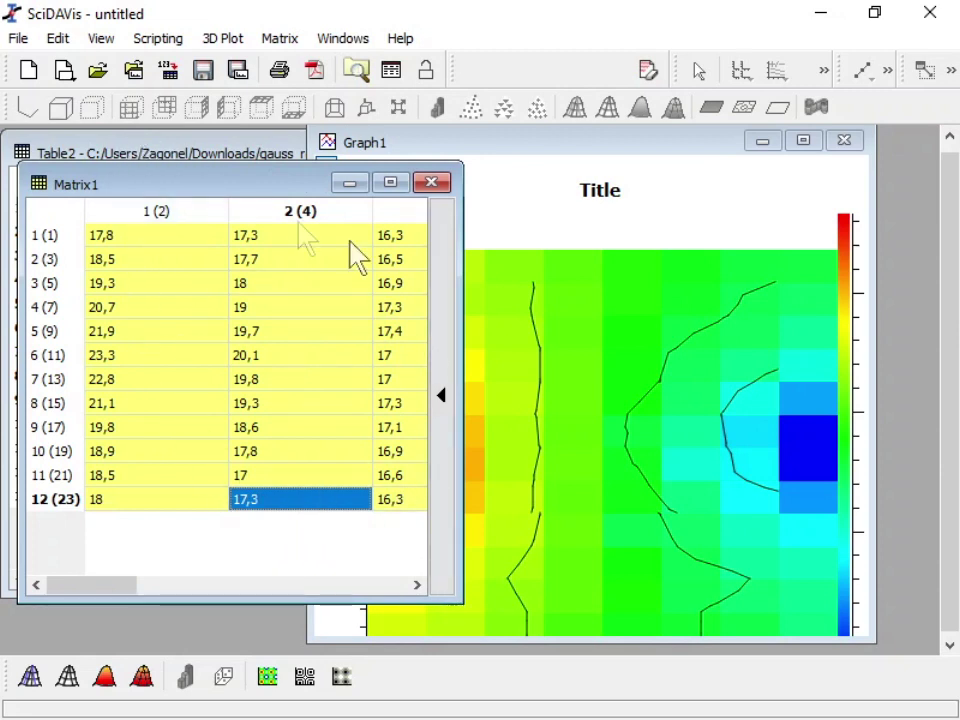
left_click(163, 218)
left_click(345, 216)
left_click(399, 216)
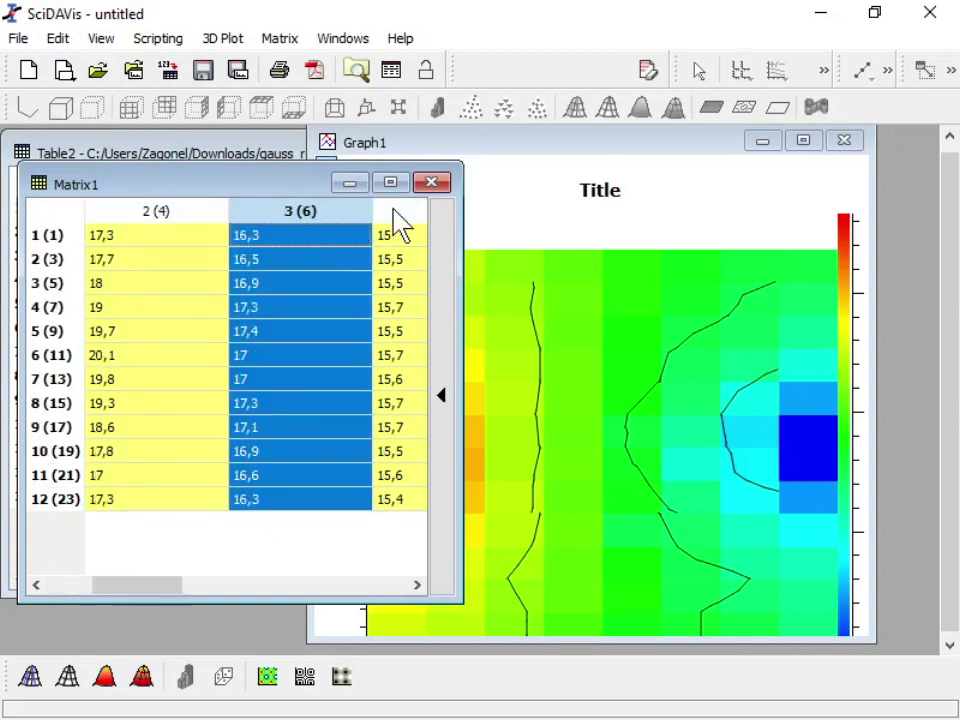
left_click_drag(457, 392, 739, 392)
left_click(714, 395)
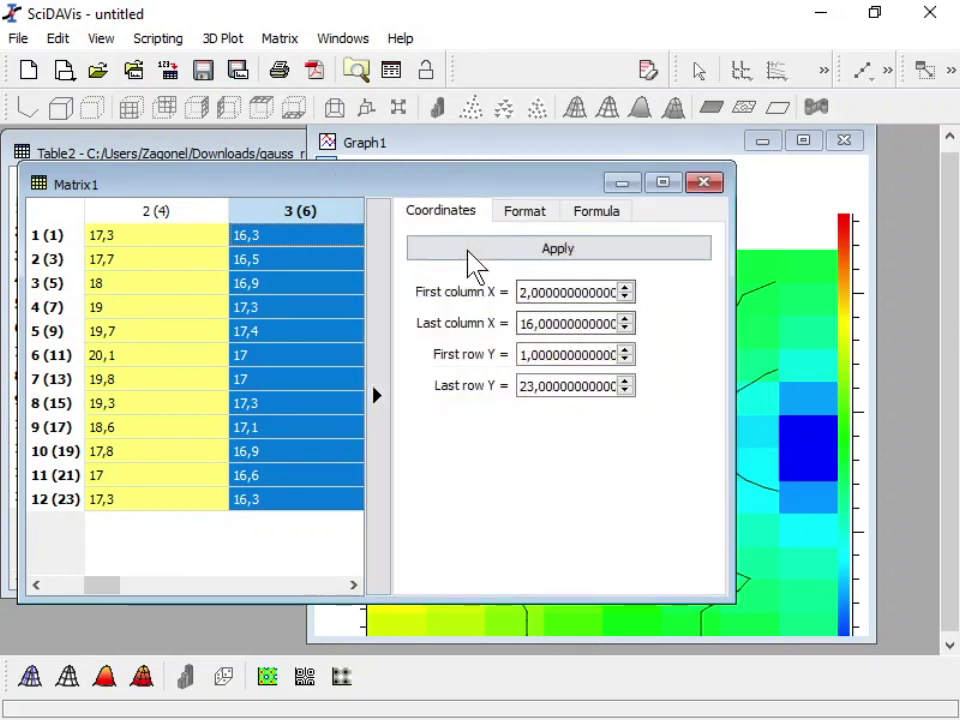